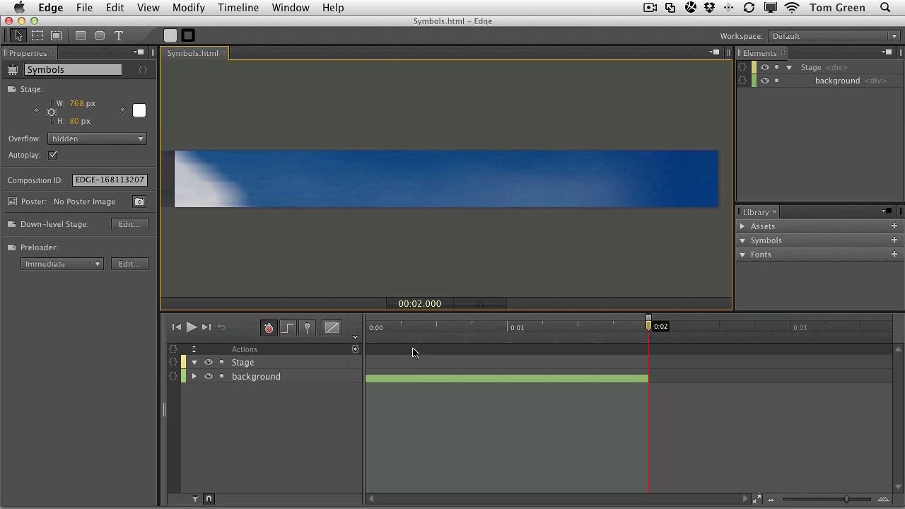
Place the carbody.png image on the stage at time 0:00, at about X 15 px, Y -91 px
{"action": "left_click_drag", "start_coordinate": [650, 327], "coordinate": [345, 333]}
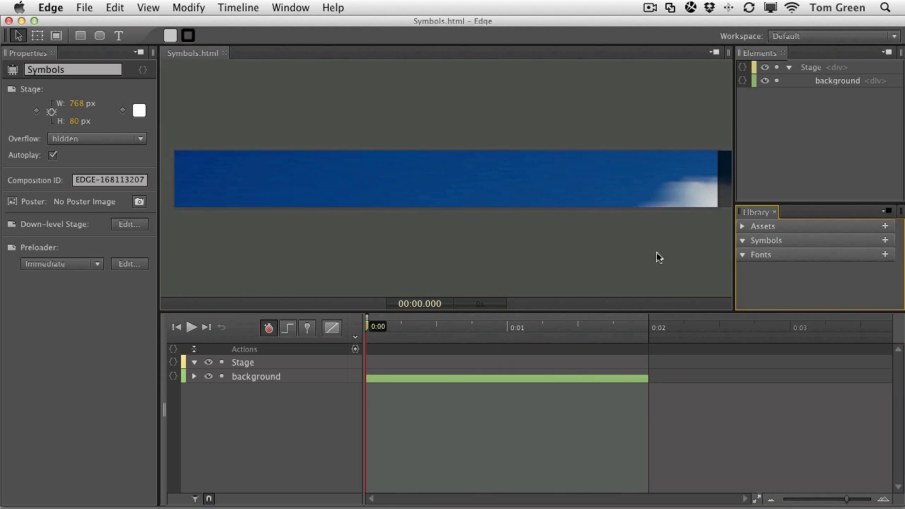
{"action": "left_click", "coordinate": [742, 227]}
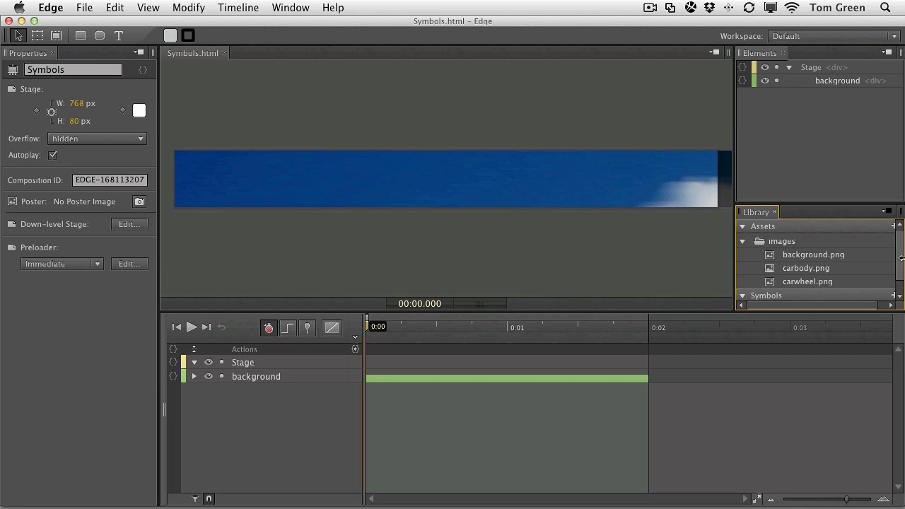
{"action": "scroll", "coordinate": [899, 265], "scroll_direction": "down", "scroll_amount": 2}
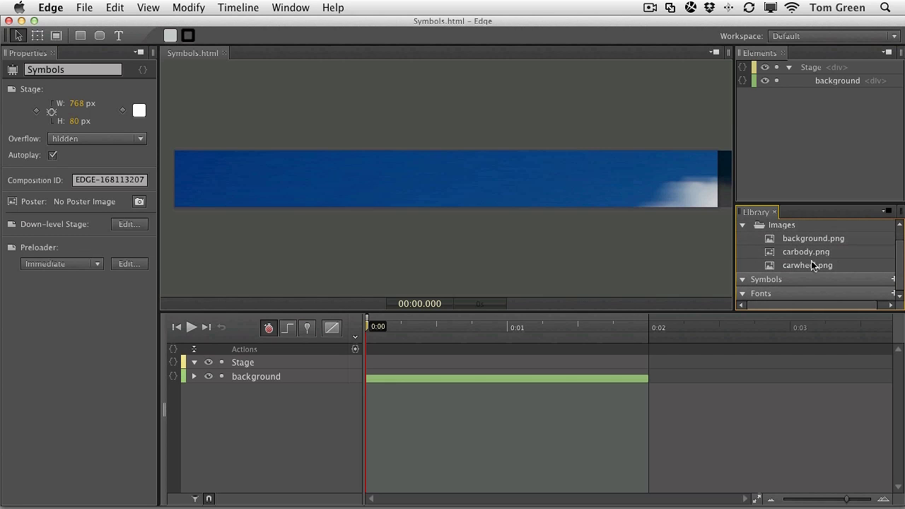
{"action": "left_click", "coordinate": [773, 253]}
{"action": "left_click_drag", "start_coordinate": [773, 255], "coordinate": [323, 137]}
{"action": "left_click_drag", "start_coordinate": [485, 241], "coordinate": [349, 193]}
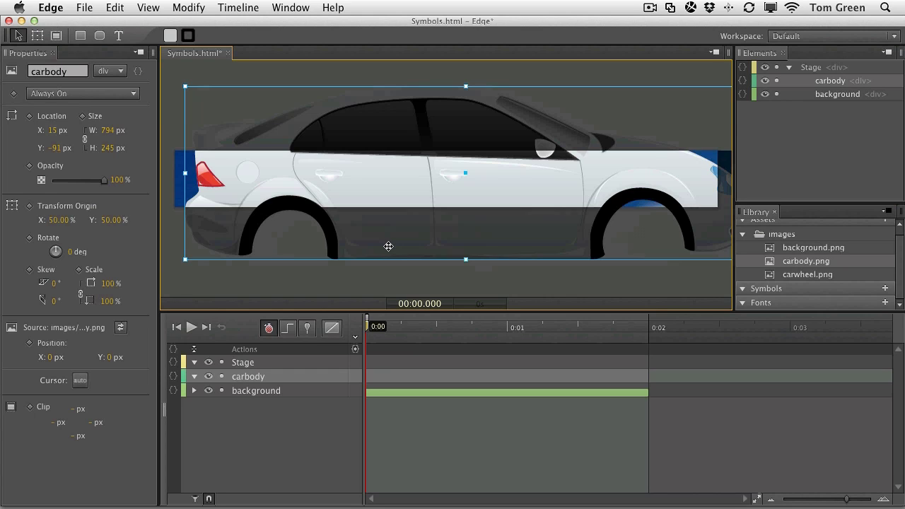
Convert the car body image to a symbol named Racer with Autoplay timeline enabled
{"action": "right_click", "coordinate": [385, 175]}
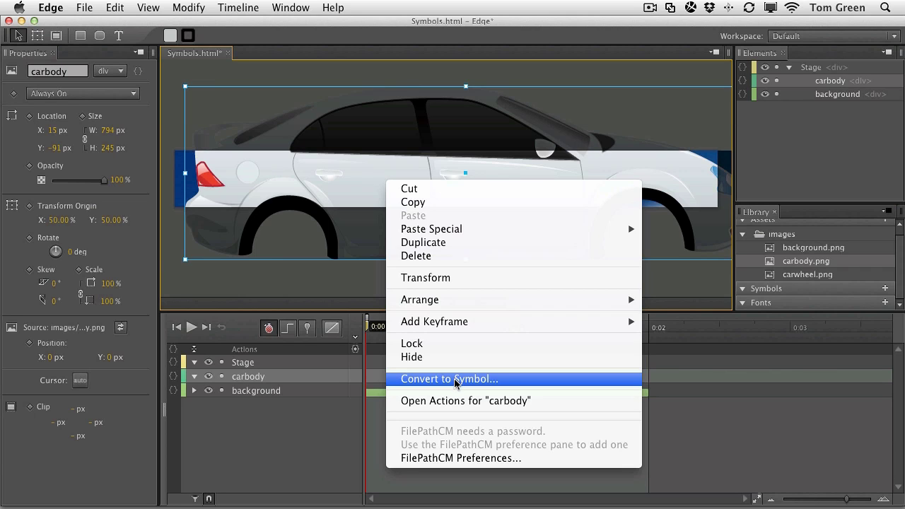
{"action": "left_click", "coordinate": [307, 292]}
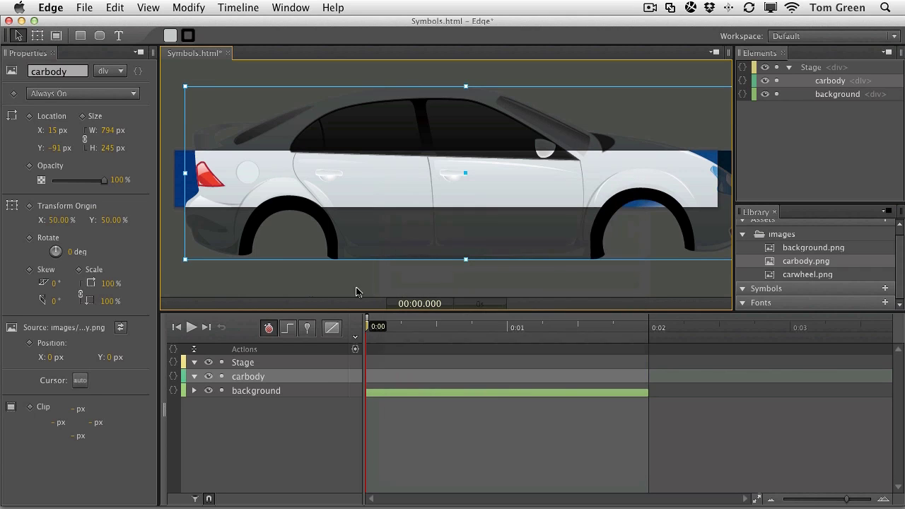
{"action": "left_click", "coordinate": [884, 290]}
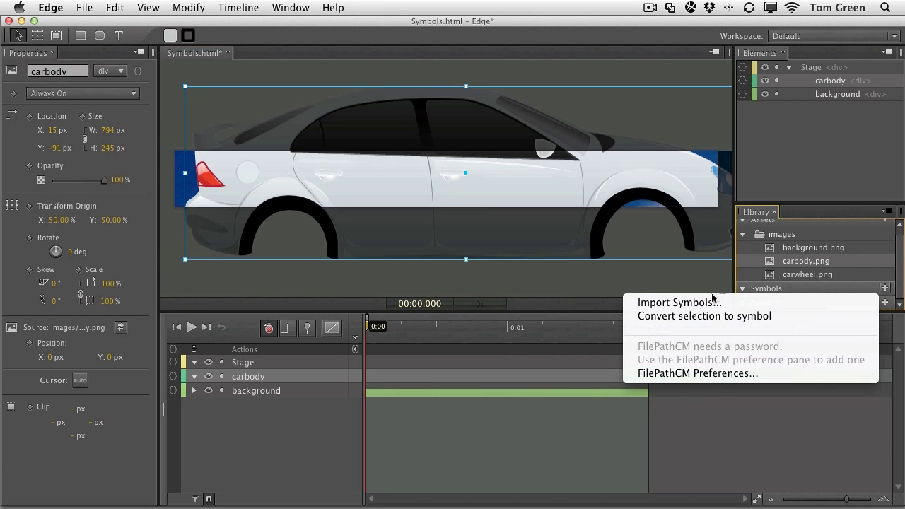
{"action": "left_click", "coordinate": [676, 320]}
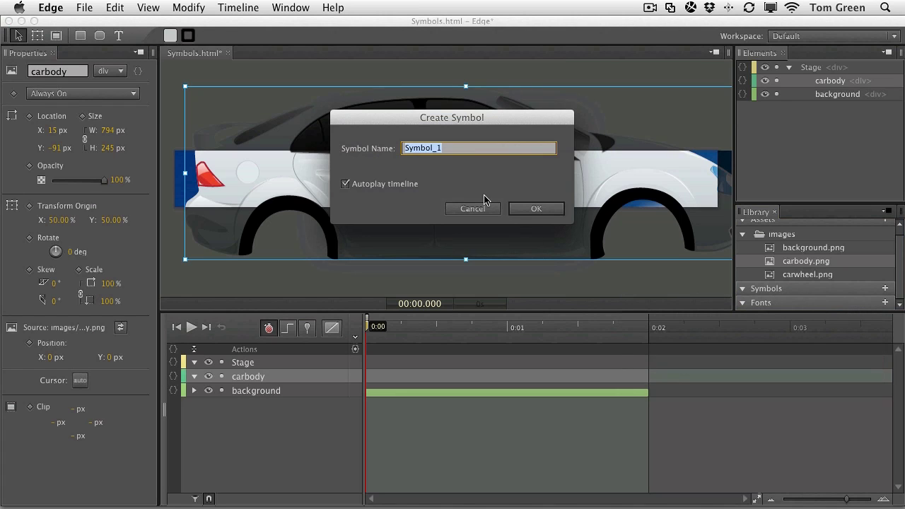
{"action": "type", "text": "Racer"}
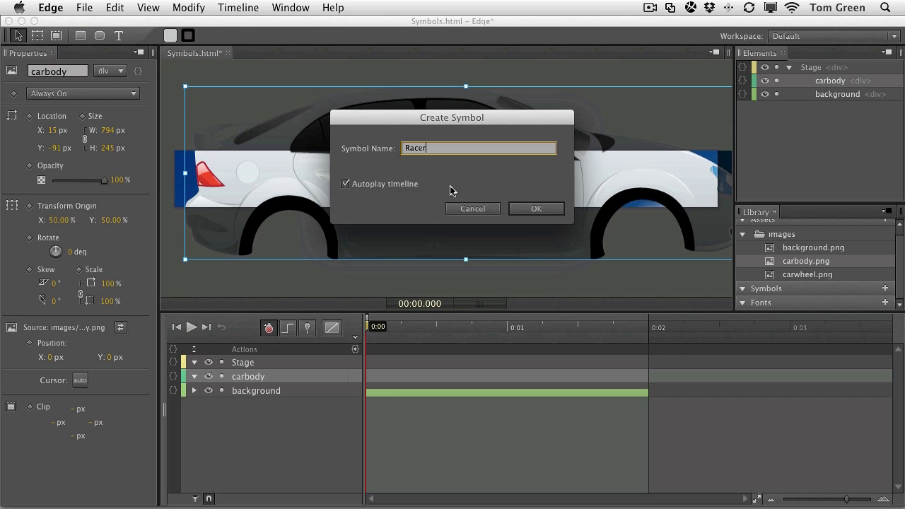
{"action": "left_click", "coordinate": [524, 212]}
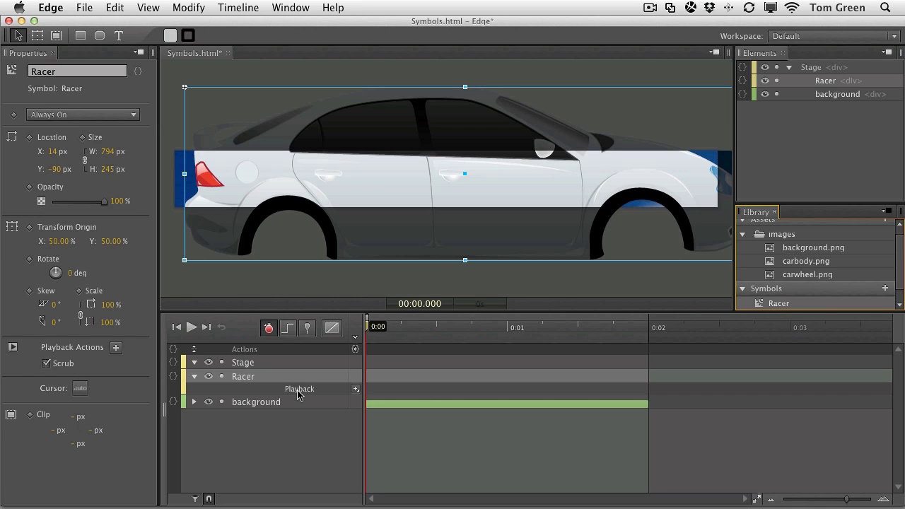
Open the Racer symbol for editing and place carwheel.png in the rear wheel arch at about X 82 px, Y 159 px
{"action": "double_click", "coordinate": [377, 188]}
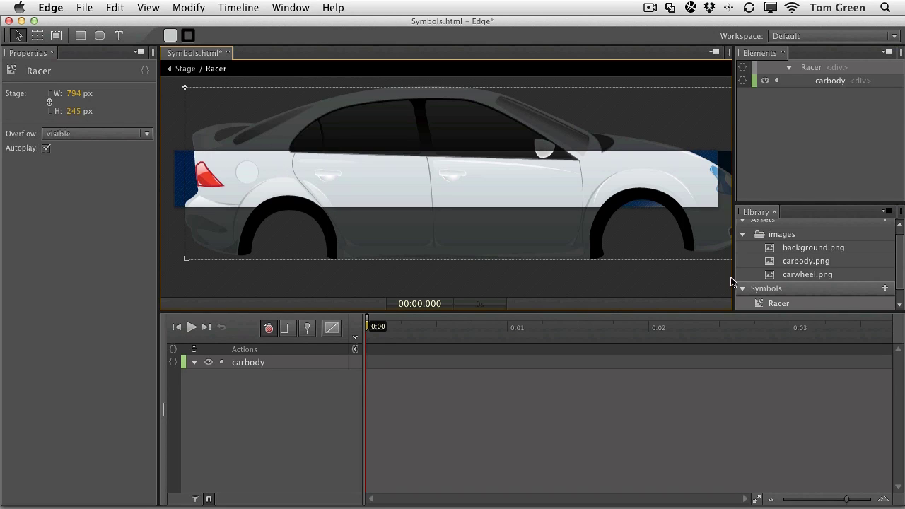
{"action": "left_click", "coordinate": [769, 278]}
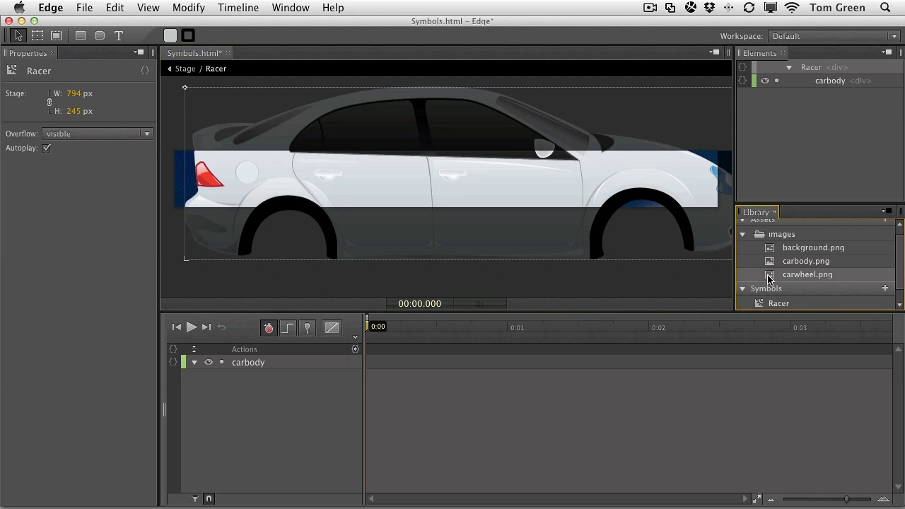
{"action": "left_click_drag", "start_coordinate": [768, 277], "coordinate": [249, 205]}
{"action": "left_click_drag", "start_coordinate": [284, 251], "coordinate": [277, 244]}
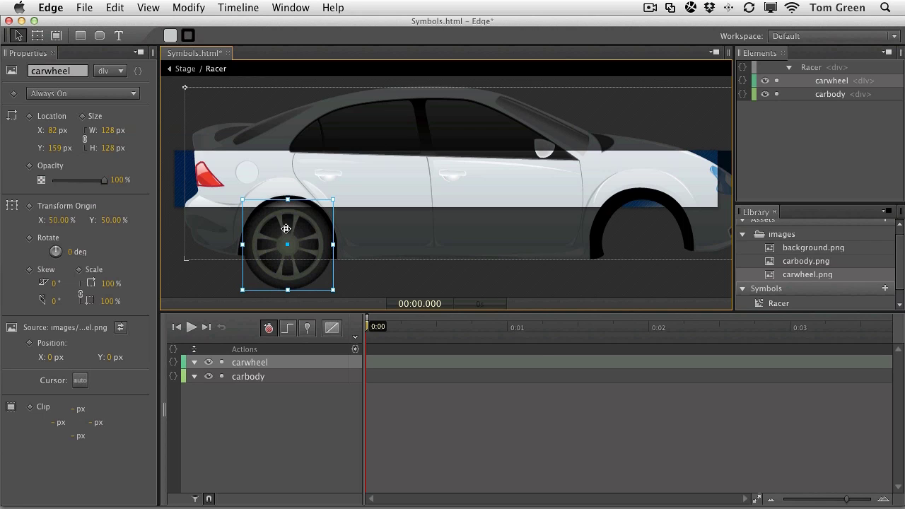
Convert the rear wheel image to a symbol named Wheel with Autoplay timeline enabled
{"action": "right_click", "coordinate": [286, 228]}
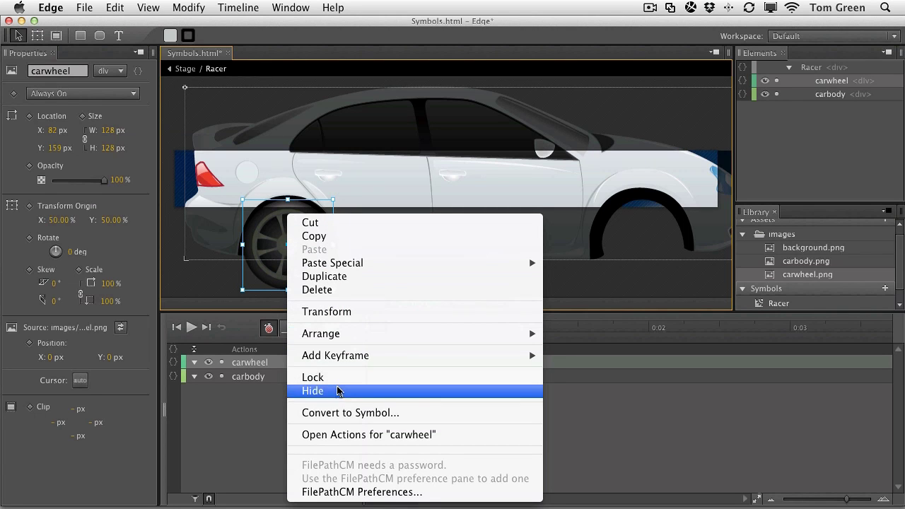
{"action": "left_click", "coordinate": [343, 414]}
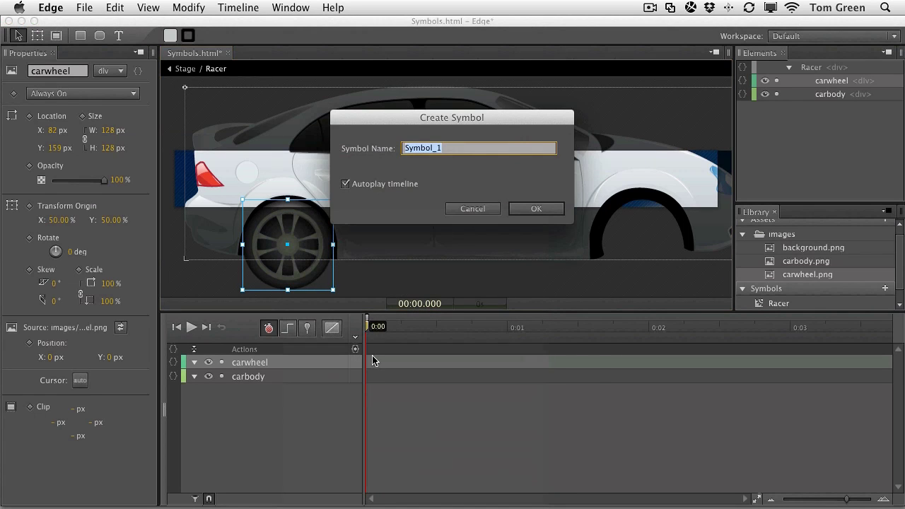
{"action": "type", "text": "Wheel"}
{"action": "left_click", "coordinate": [535, 212]}
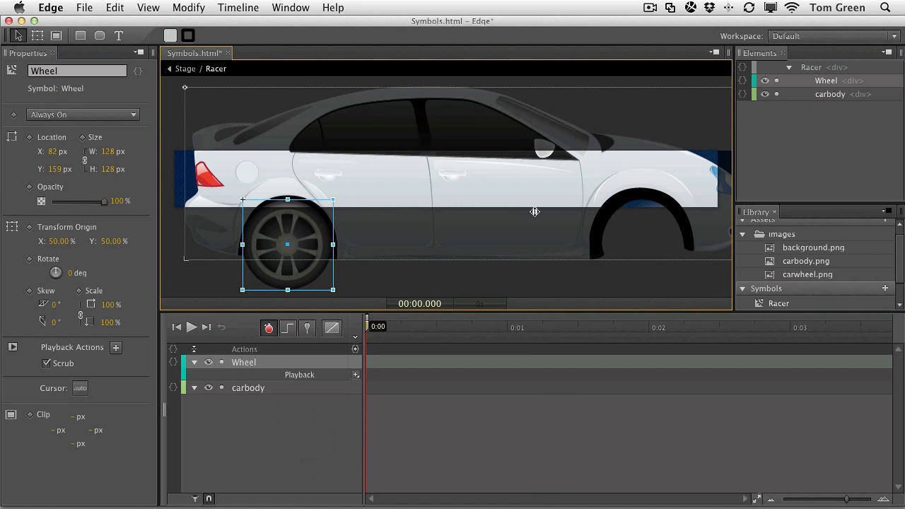
Open the Wheel symbol for editing and rename its carwheel element as Rear
{"action": "double_click", "coordinate": [302, 253]}
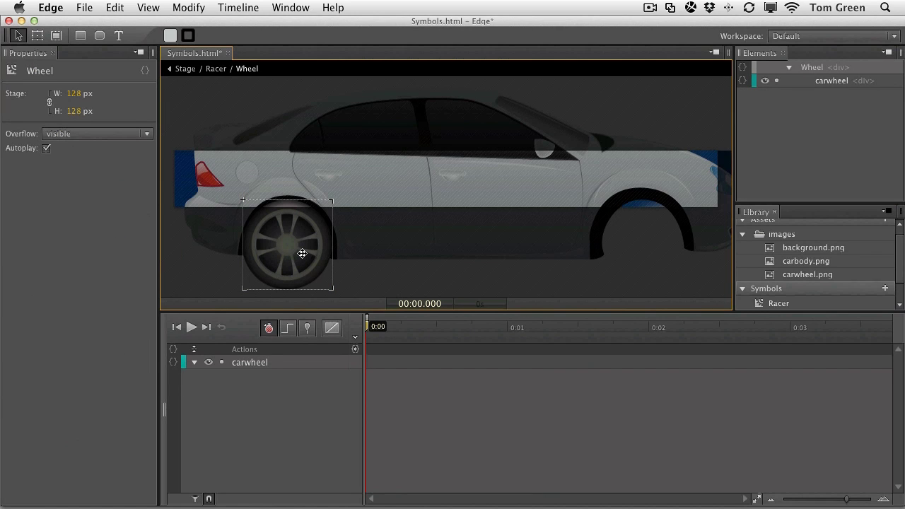
{"action": "double_click", "coordinate": [258, 363]}
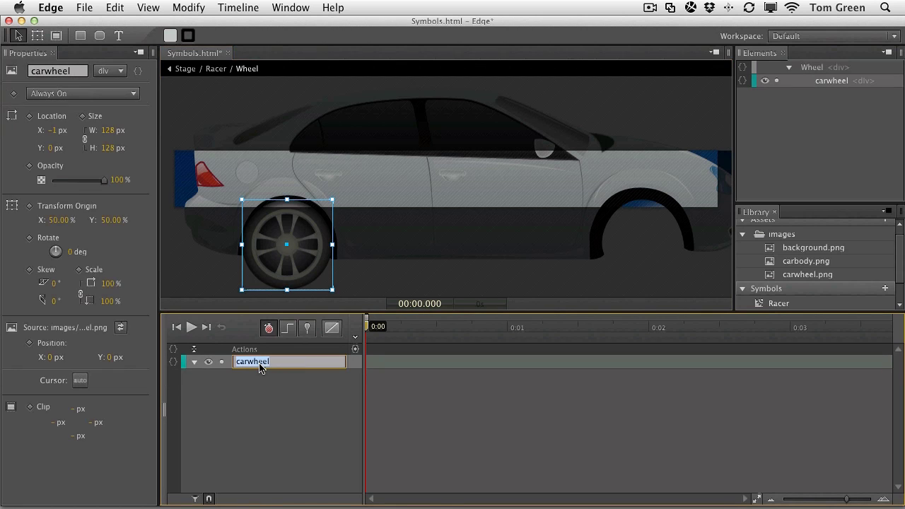
{"action": "type", "text": "Rear"}
{"action": "left_click", "coordinate": [263, 389]}
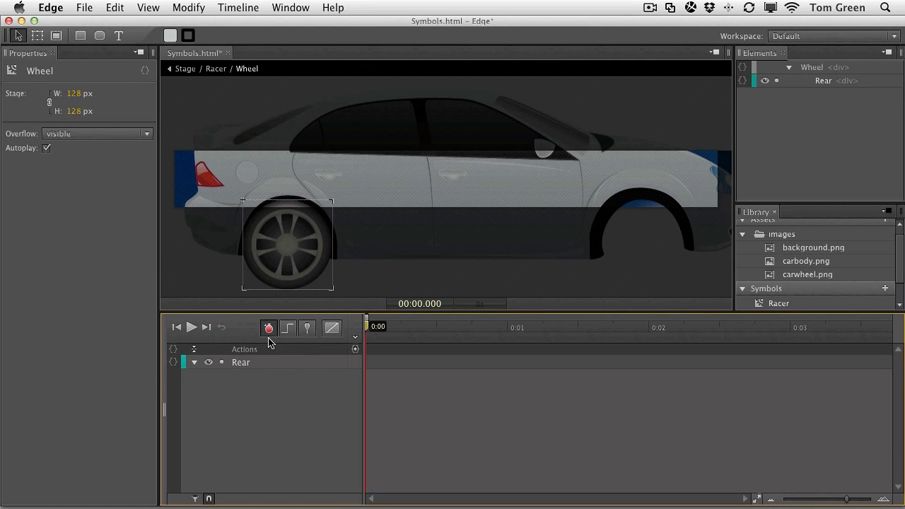
Animate the Rear wheel's rotation with a keyframe at 0:00 and a value of 1440 degrees at 0:02
{"action": "left_click", "coordinate": [281, 267]}
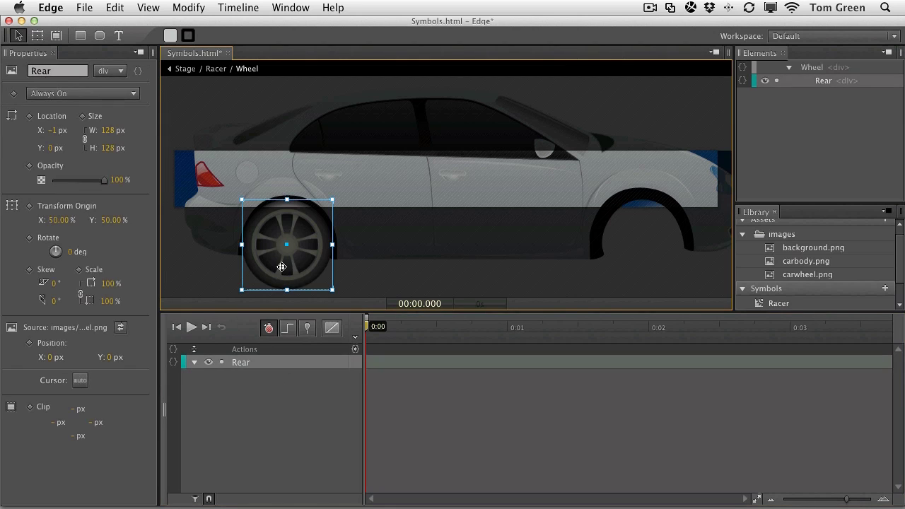
{"action": "left_click", "coordinate": [30, 238]}
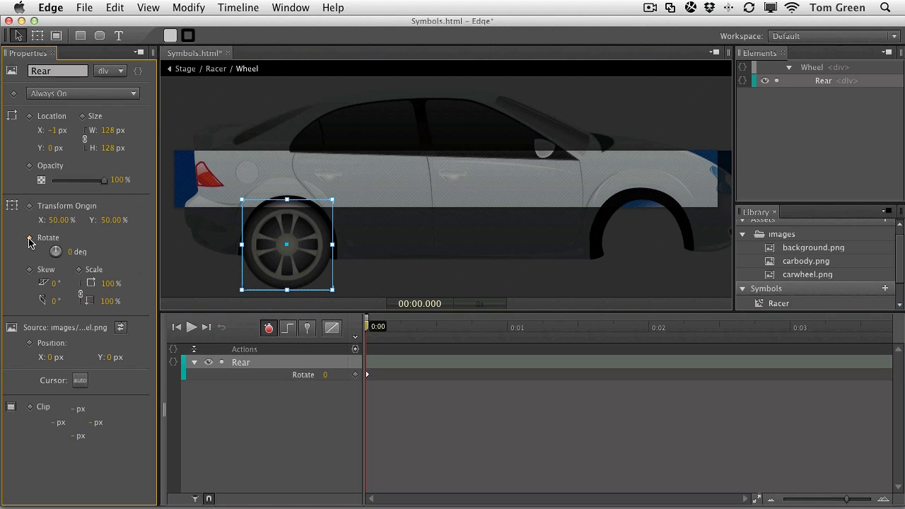
{"action": "left_click", "coordinate": [372, 329]}
{"action": "left_click_drag", "start_coordinate": [372, 330], "coordinate": [650, 356]}
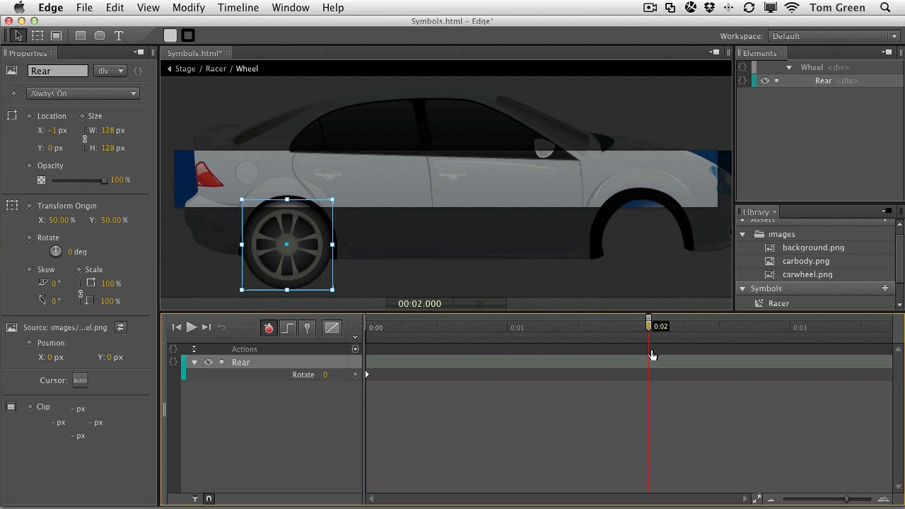
{"action": "left_click", "coordinate": [327, 375]}
{"action": "type", "text": "1440"}
{"action": "key", "text": "Return"}
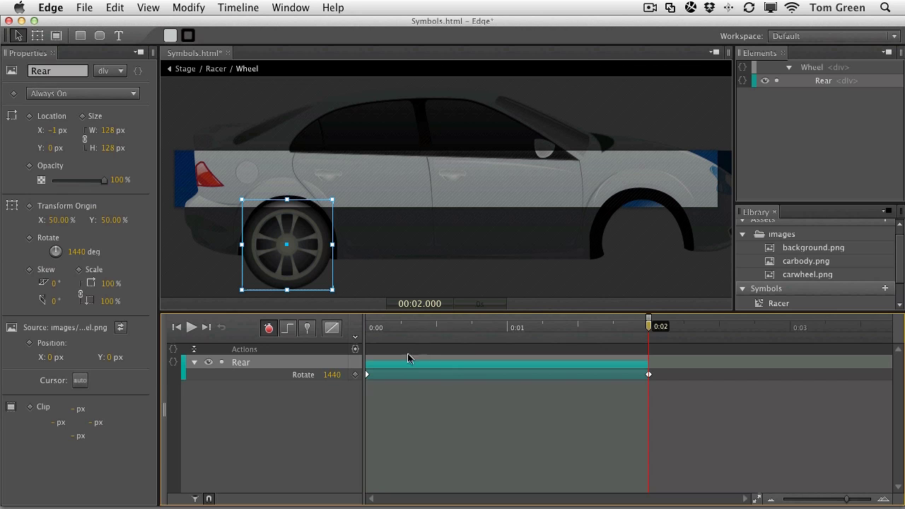
Return the playhead to 0:00 and go back to the Racer symbol with its Wheel layer collapsed
{"action": "left_click", "coordinate": [368, 330]}
{"action": "mouse_move", "coordinate": [368, 331]}
{"action": "left_mouse_down"}
{"action": "mouse_move", "coordinate": [636, 335]}
{"action": "mouse_move", "coordinate": [644, 351]}
{"action": "mouse_move", "coordinate": [375, 323]}
{"action": "mouse_move", "coordinate": [655, 349]}
{"action": "mouse_move", "coordinate": [363, 334]}
{"action": "left_mouse_up"}
{"action": "left_click", "coordinate": [372, 322]}
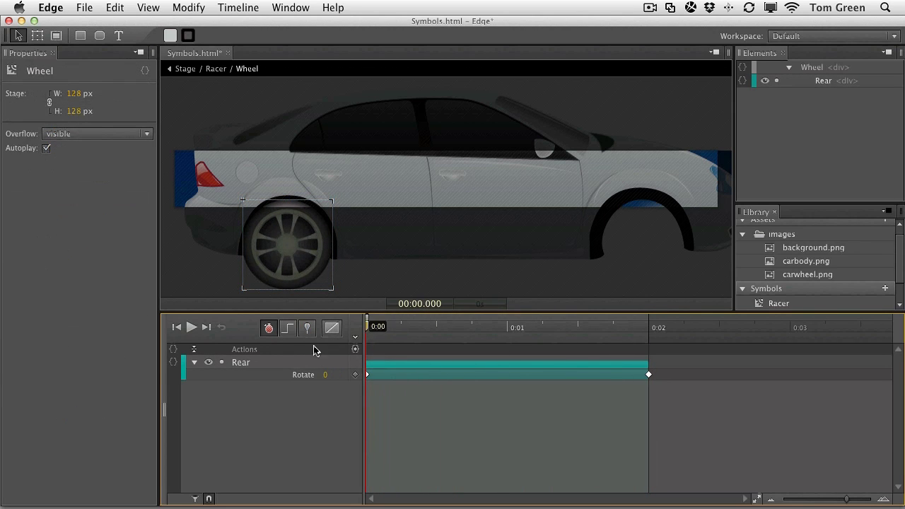
{"action": "left_click", "coordinate": [195, 363]}
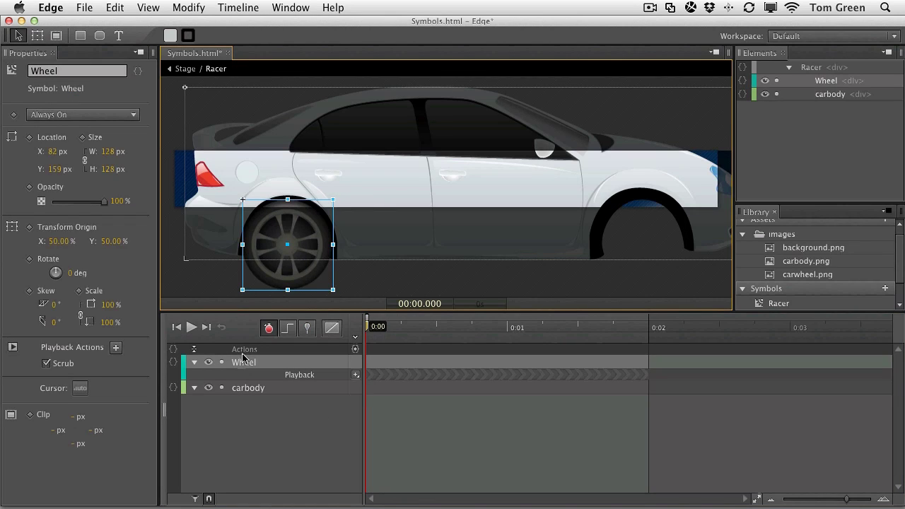
{"action": "double_click", "coordinate": [281, 266]}
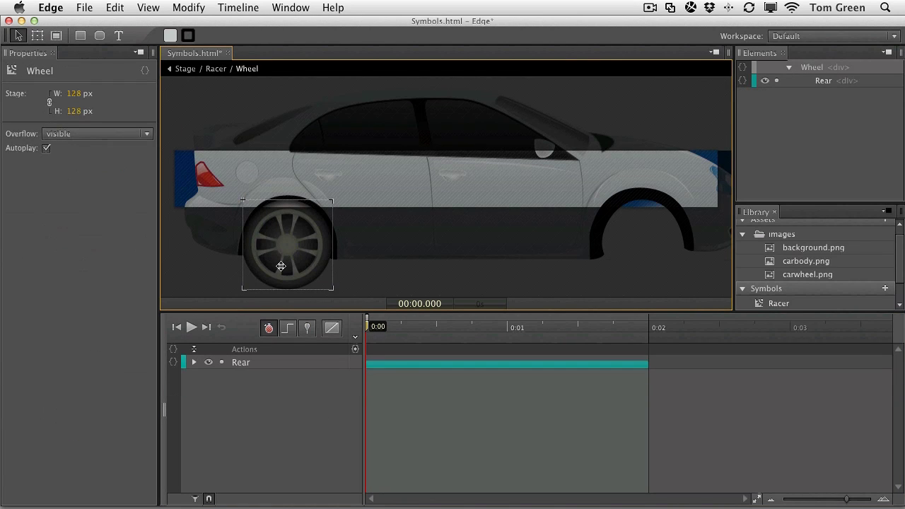
{"action": "left_click", "coordinate": [216, 70]}
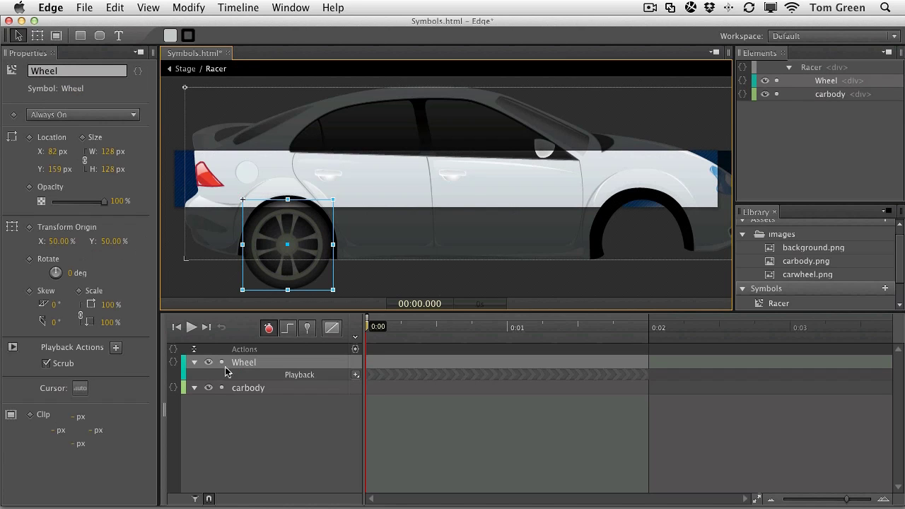
{"action": "left_click", "coordinate": [194, 362]}
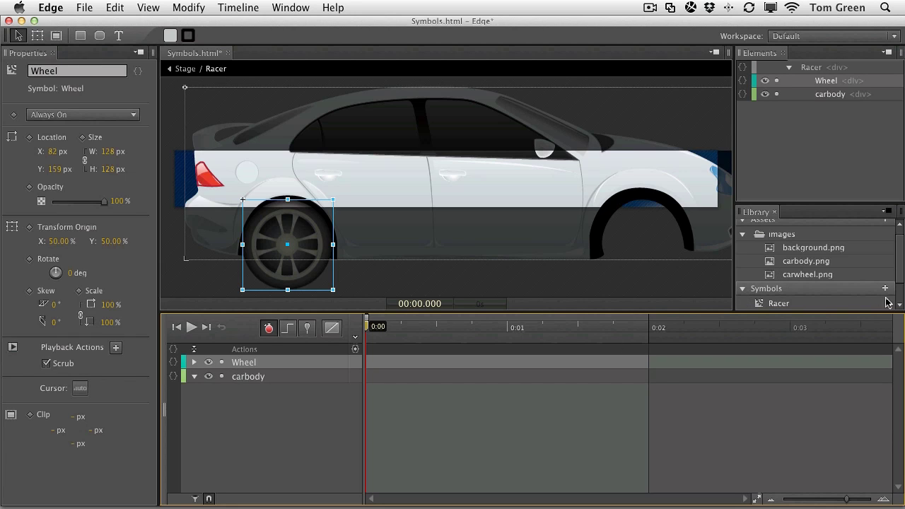
Place a second Wheel symbol in the front wheel arch at about X 586 px, Y 159 px, and delete its Translate keyframes
{"action": "scroll", "coordinate": [901, 265], "scroll_direction": "down", "scroll_amount": 2}
{"action": "left_click", "coordinate": [761, 290]}
{"action": "left_click_drag", "start_coordinate": [761, 290], "coordinate": [614, 212]}
{"action": "left_click_drag", "start_coordinate": [655, 265], "coordinate": [646, 256]}
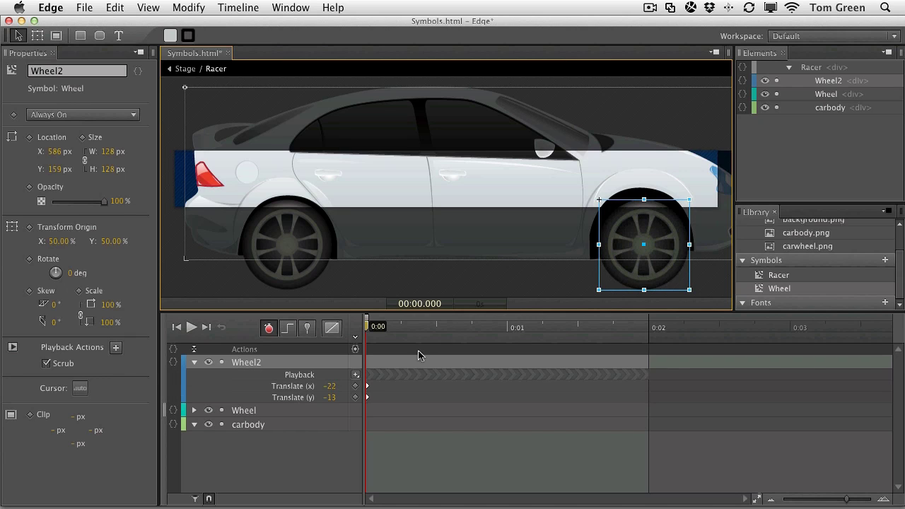
{"action": "left_click", "coordinate": [296, 388]}
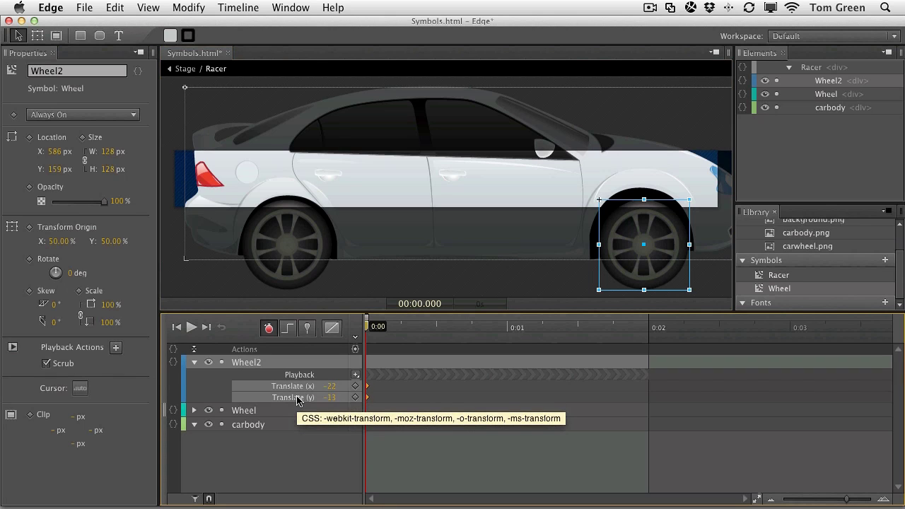
{"action": "key", "text": "Delete"}
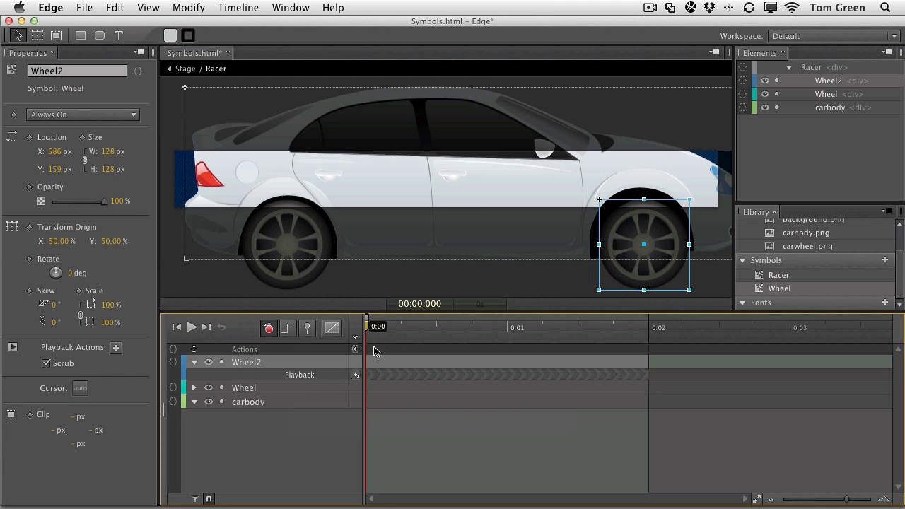
Scrub the Racer timeline to check the wheels' rotation and rename the front wheel instance as Front
{"action": "left_click_drag", "start_coordinate": [370, 330], "coordinate": [632, 365]}
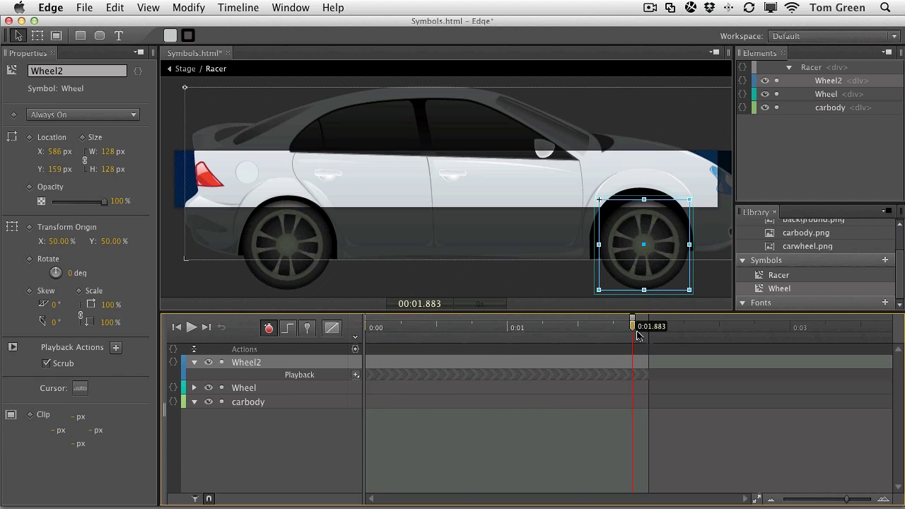
{"action": "left_click_drag", "start_coordinate": [627, 327], "coordinate": [364, 327]}
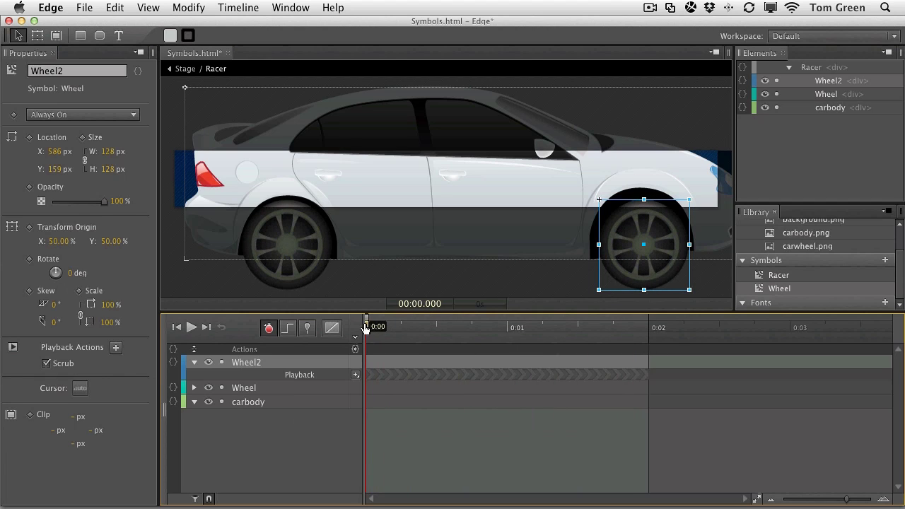
{"action": "double_click", "coordinate": [242, 362]}
{"action": "type", "text": "F"}
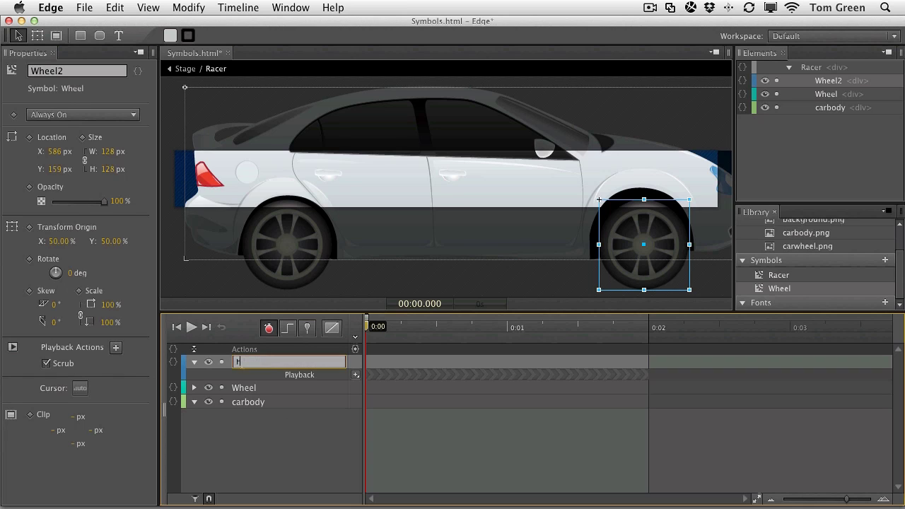
{"action": "type", "text": "ront"}
{"action": "left_click", "coordinate": [258, 440]}
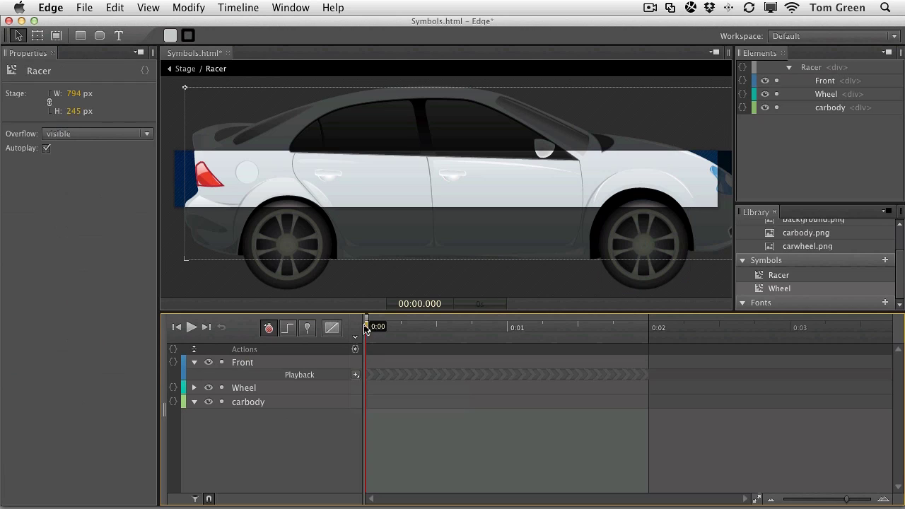
Add a Stop playback command to the Front wheel at 0:01 and play the Racer timeline from 0:00
{"action": "left_click_drag", "start_coordinate": [375, 331], "coordinate": [508, 342]}
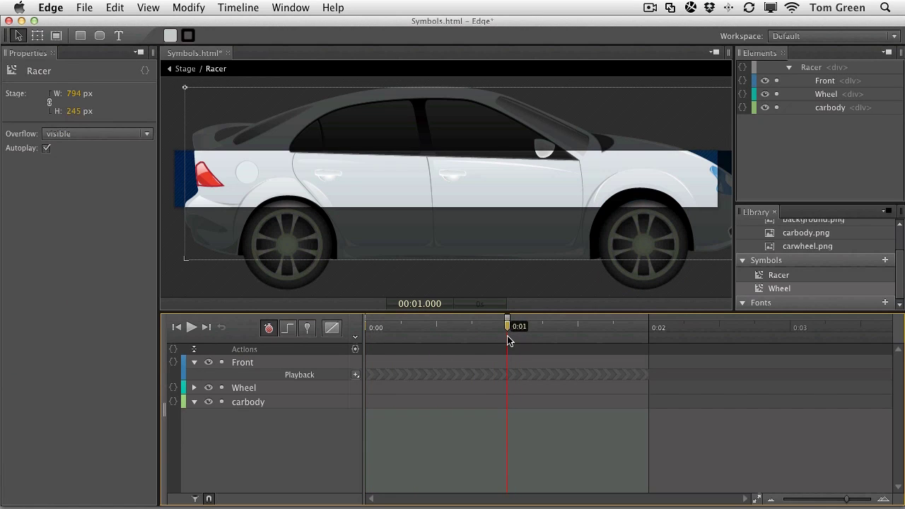
{"action": "left_click", "coordinate": [355, 376]}
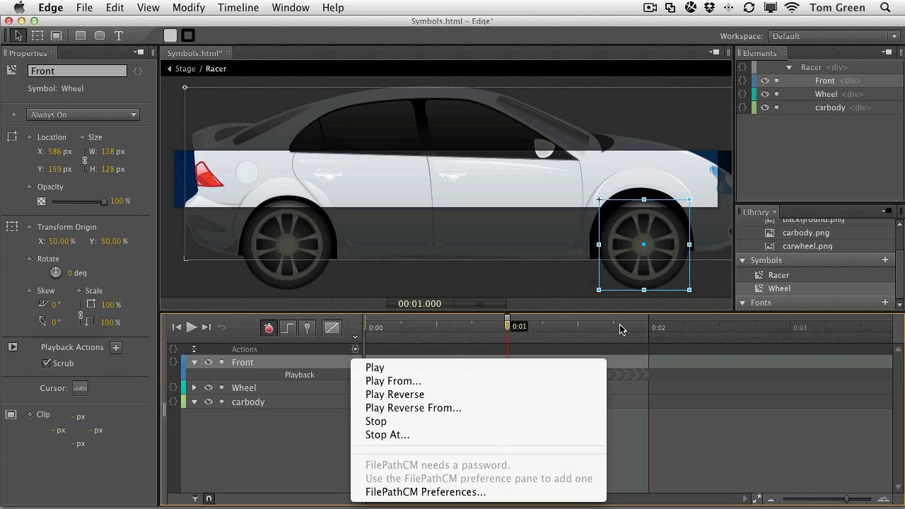
{"action": "left_click", "coordinate": [379, 422]}
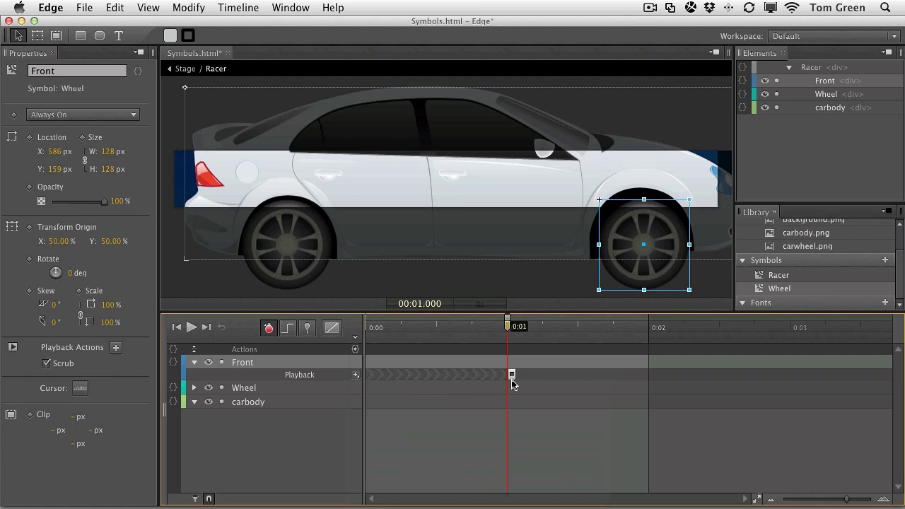
{"action": "left_click_drag", "start_coordinate": [506, 326], "coordinate": [356, 327]}
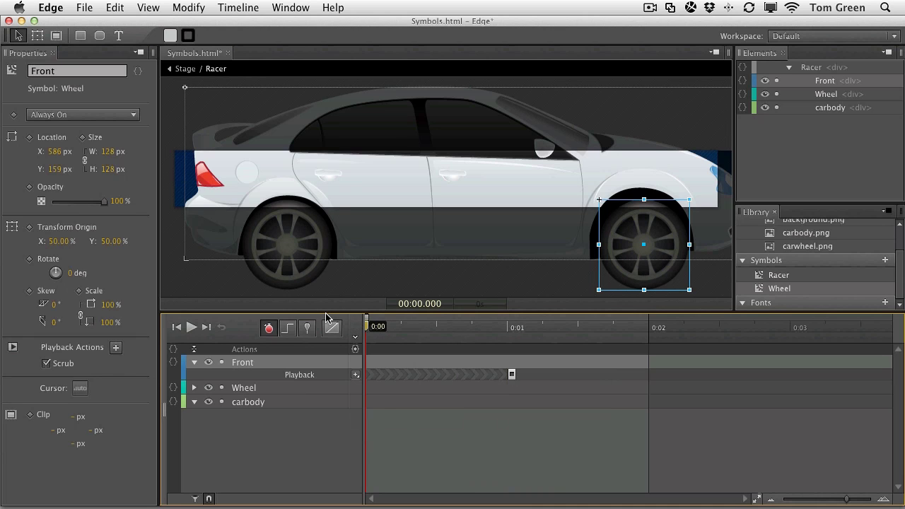
{"action": "key", "text": "space"}
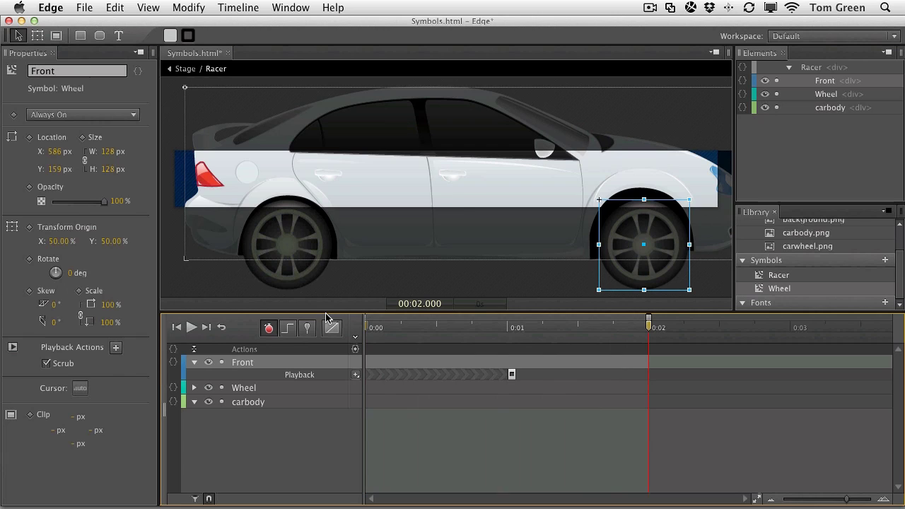
Delete the Stop playback command from the Front wheel
{"action": "left_click", "coordinate": [511, 374]}
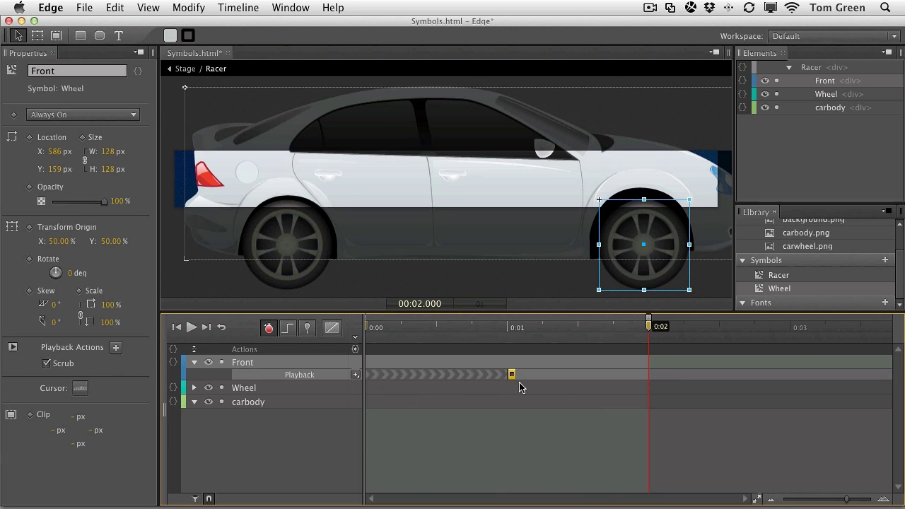
{"action": "key", "text": "Delete"}
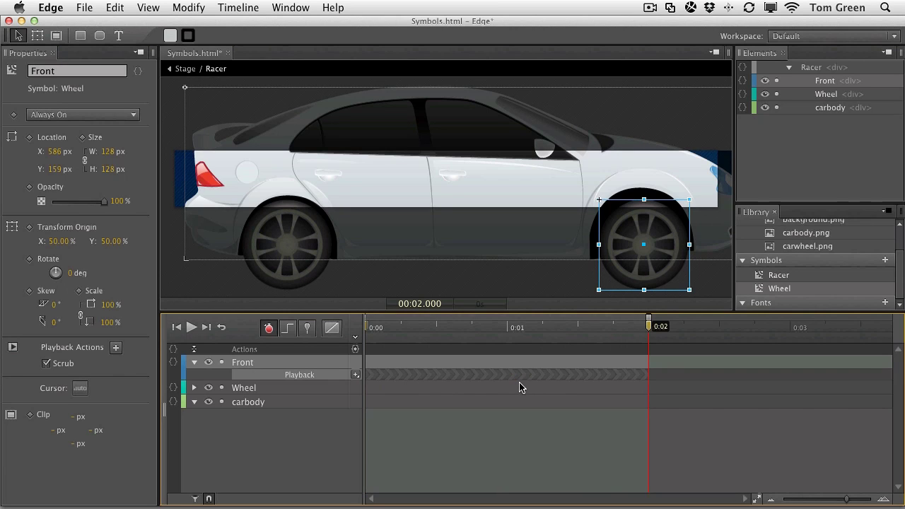
Collapse the Front layer and exit the Racer symbol to return to the Stage
{"action": "left_click", "coordinate": [193, 364]}
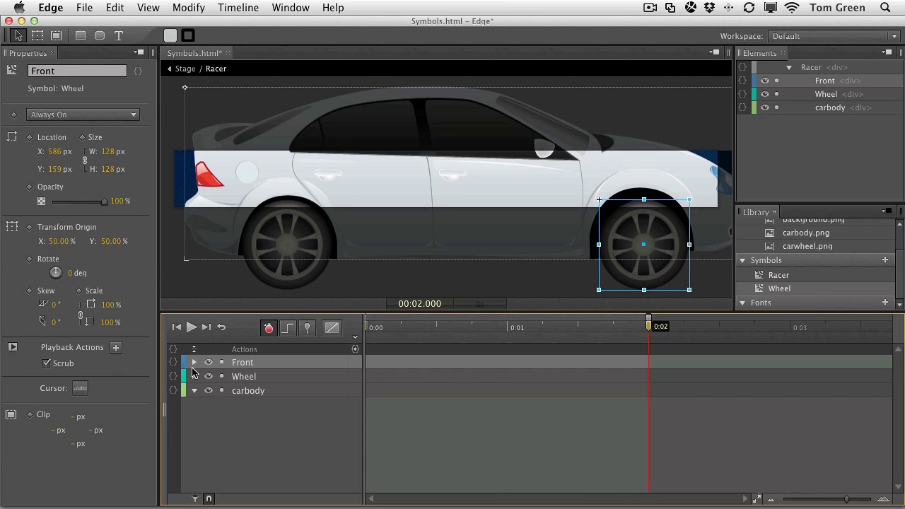
{"action": "left_click", "coordinate": [234, 293]}
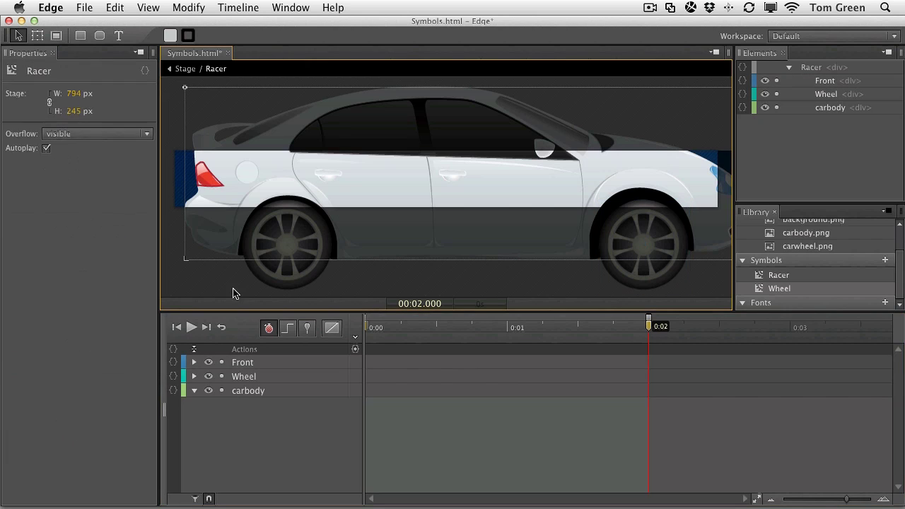
{"action": "left_click", "coordinate": [185, 70]}
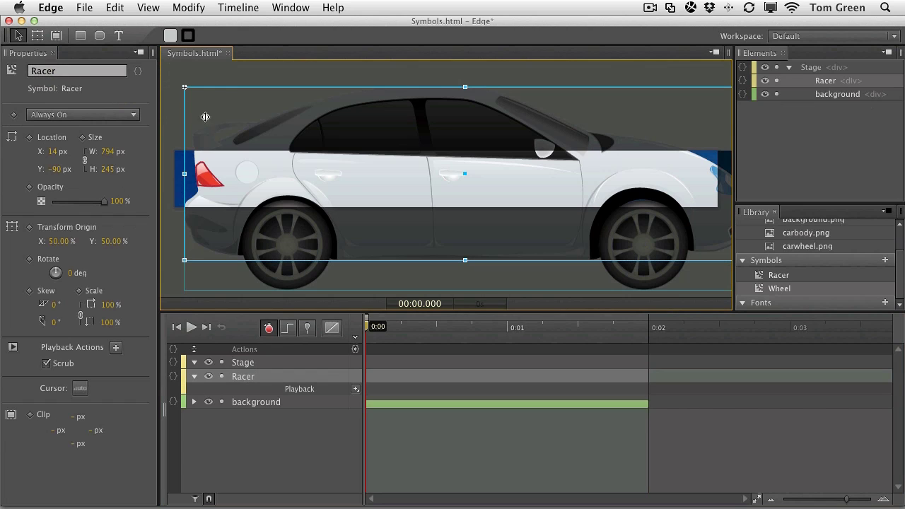
Scale the Racer instance on the Stage proportionally to 29% and deselect it
{"action": "left_click", "coordinate": [37, 36]}
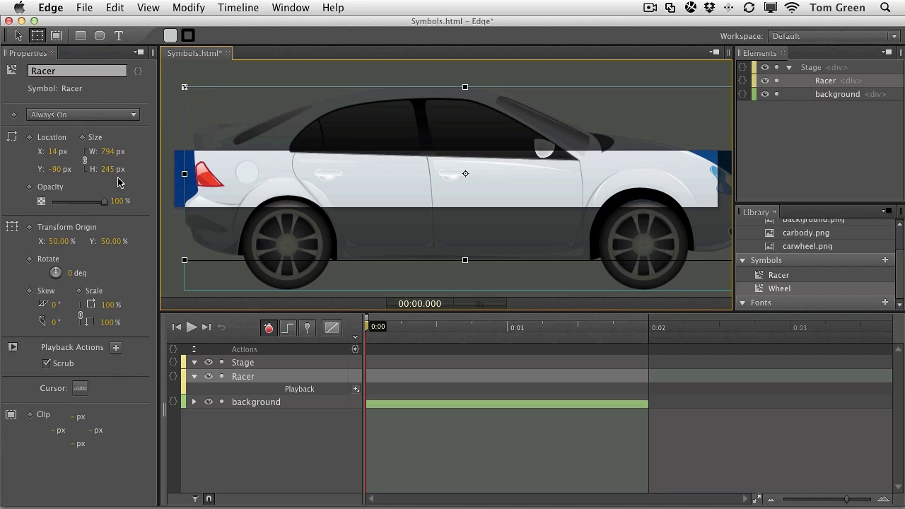
{"action": "left_click", "coordinate": [107, 305]}
{"action": "left_click_drag", "start_coordinate": [107, 304], "coordinate": [47, 303]}
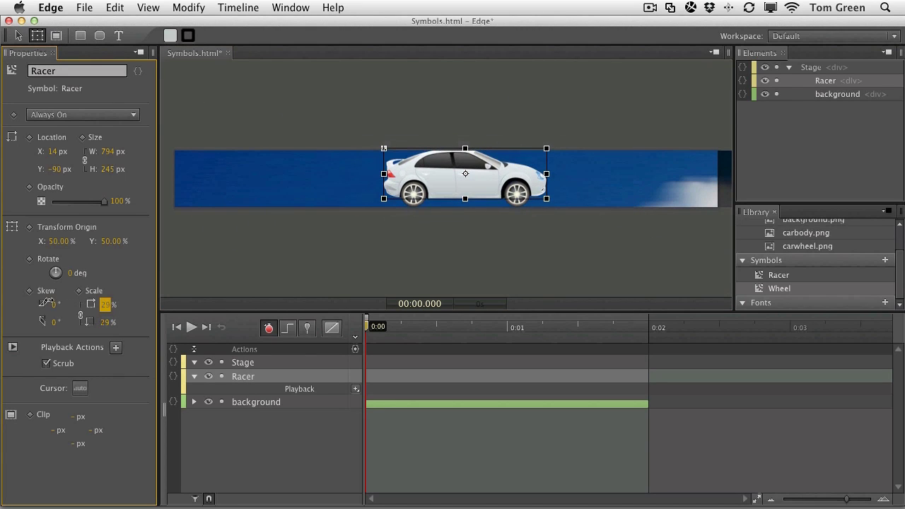
{"action": "left_click_drag", "start_coordinate": [47, 302], "coordinate": [48, 302]}
{"action": "left_click", "coordinate": [277, 274]}
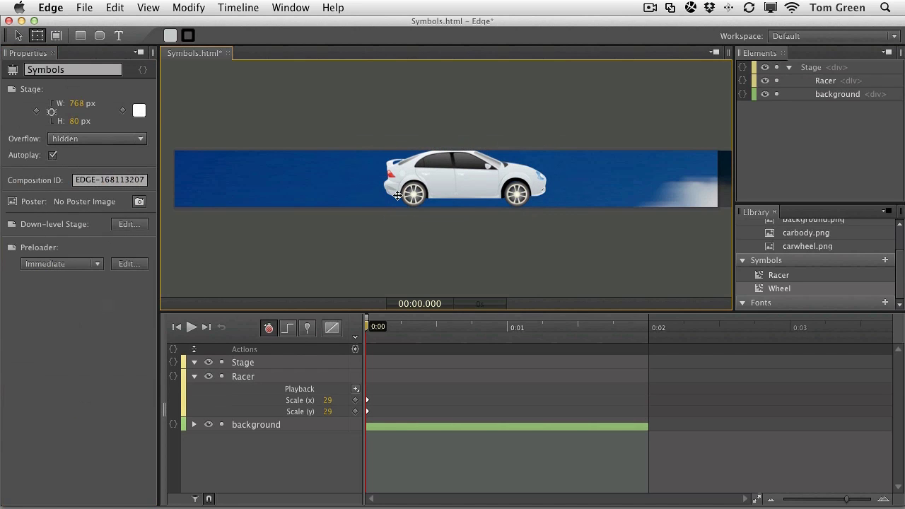
Move the Racer partly off the Stage's left edge at about X -152 px and delete its Translate (x) and (y) keyframes
{"action": "left_click_drag", "start_coordinate": [444, 192], "coordinate": [137, 190]}
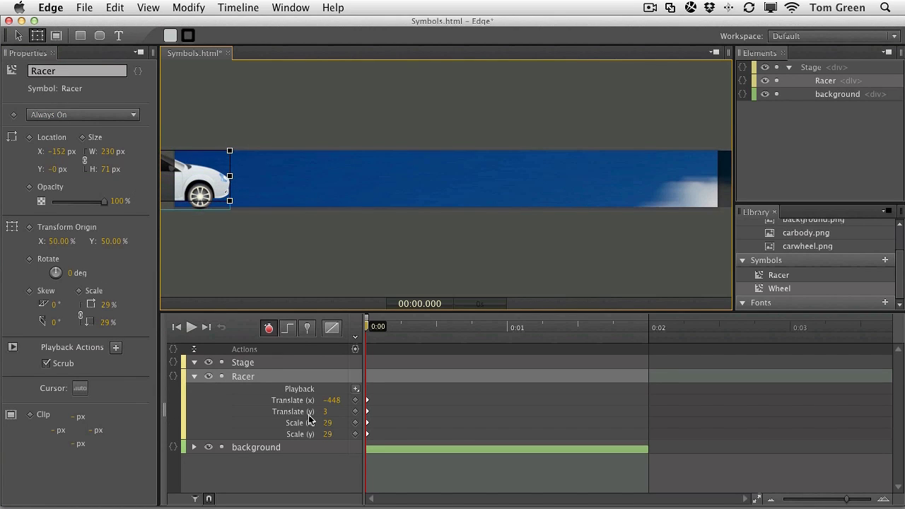
{"action": "left_click", "coordinate": [301, 402]}
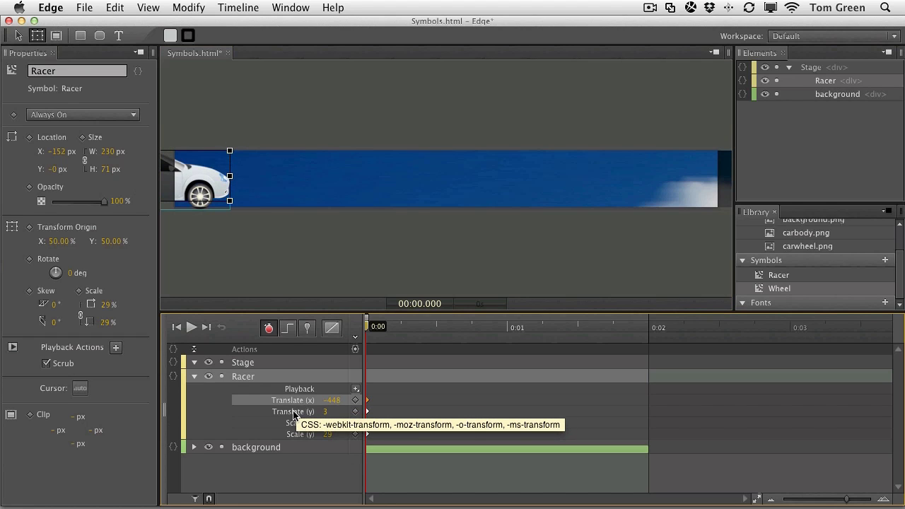
{"action": "left_click", "coordinate": [293, 415], "text": "shift"}
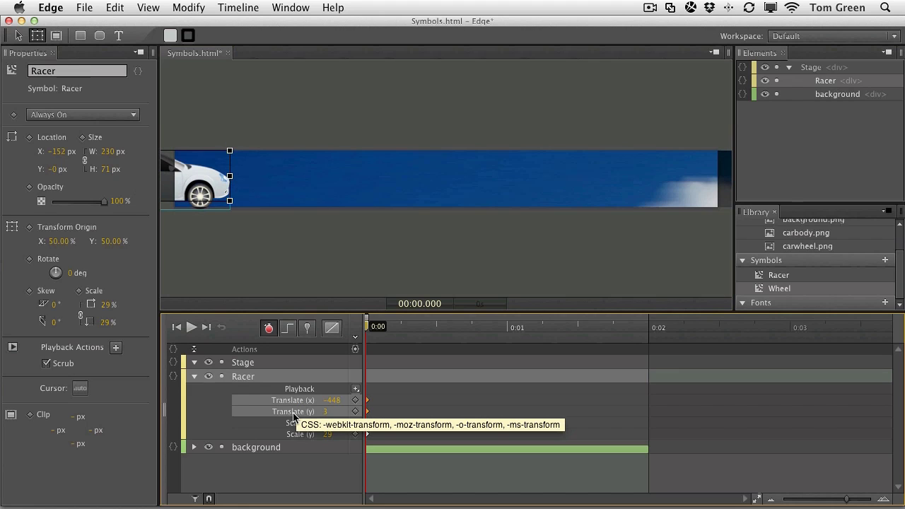
{"action": "key", "text": "Delete"}
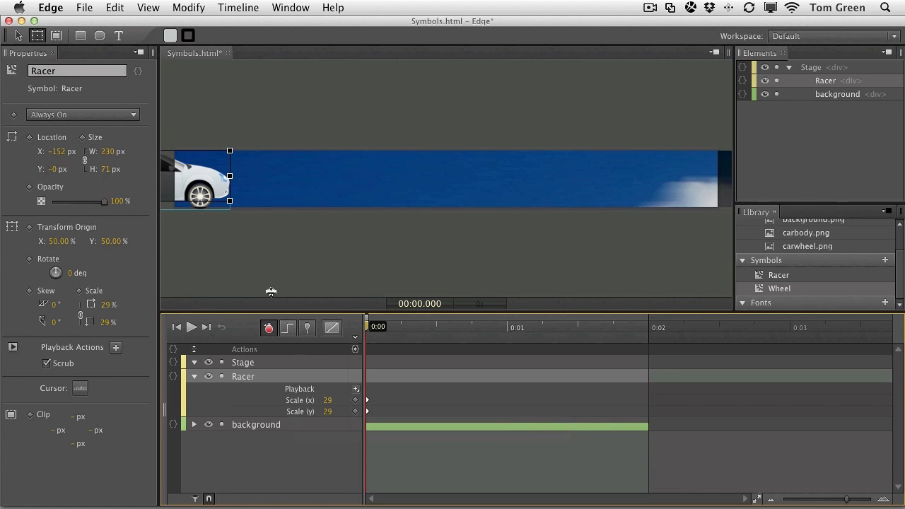
{"action": "left_click", "coordinate": [236, 223]}
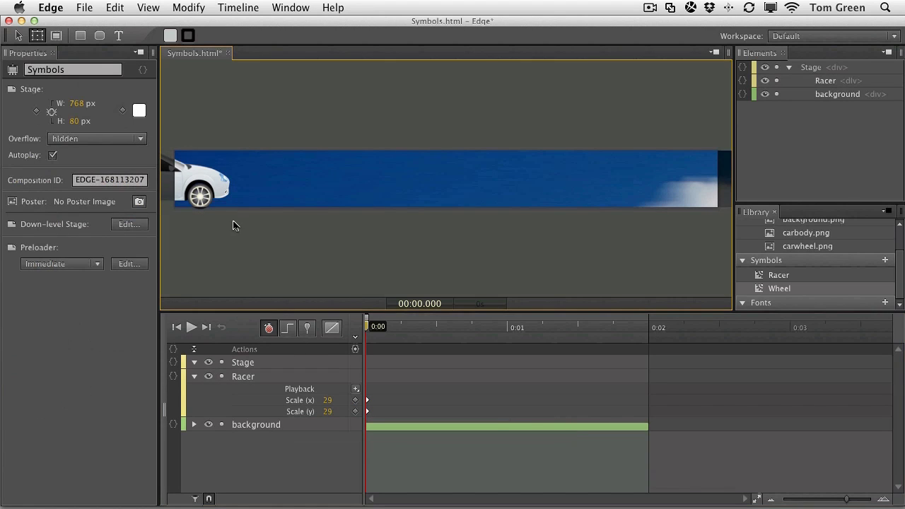
Animate the Racer across the Stage with a Translate (x) keyframe at 0:00 and a value of 475 at 0:02
{"action": "right_click", "coordinate": [207, 194]}
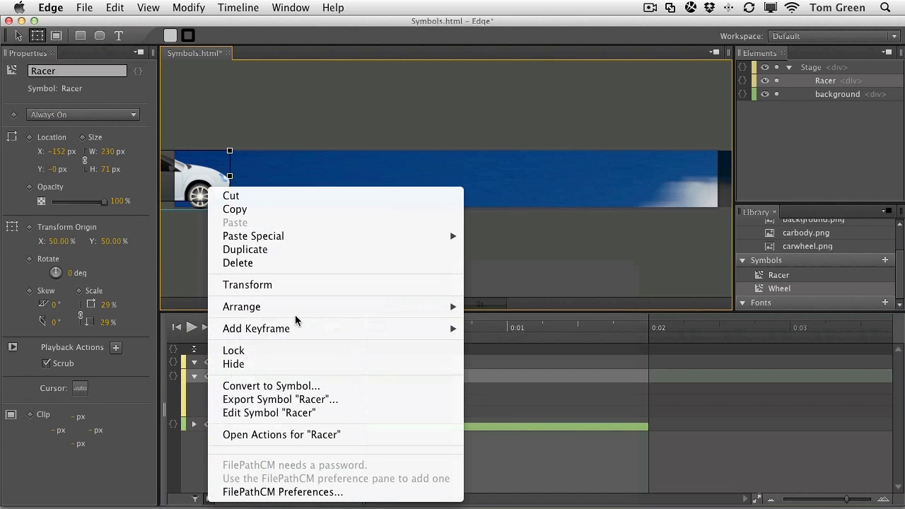
{"action": "mouse_move", "coordinate": [281, 332]}
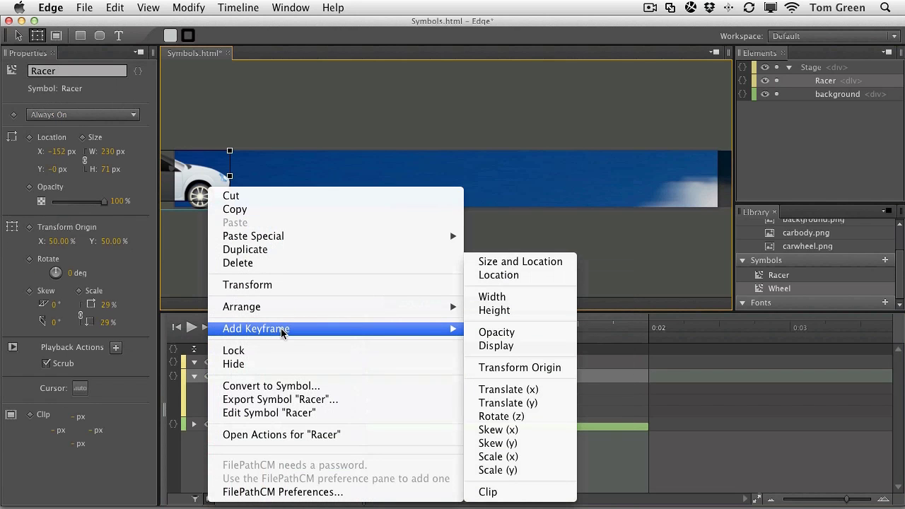
{"action": "left_click", "coordinate": [505, 391]}
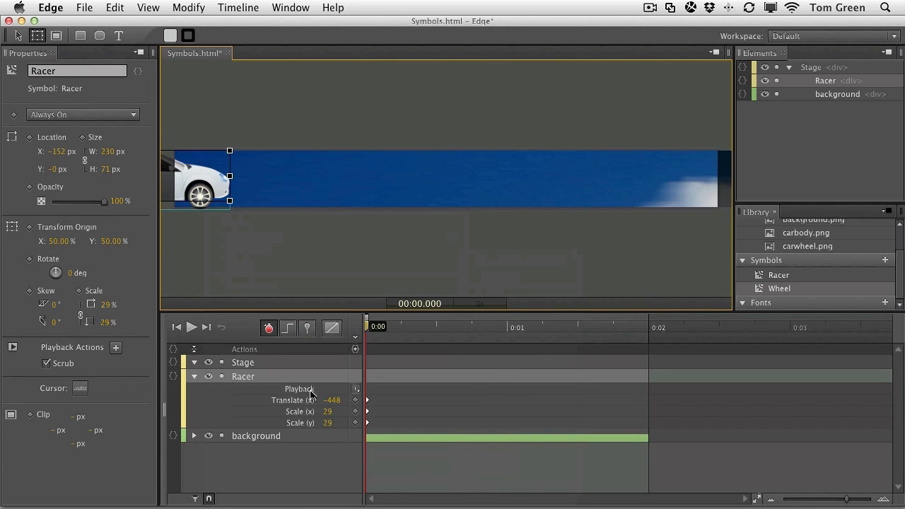
{"action": "left_click_drag", "start_coordinate": [367, 329], "coordinate": [644, 362]}
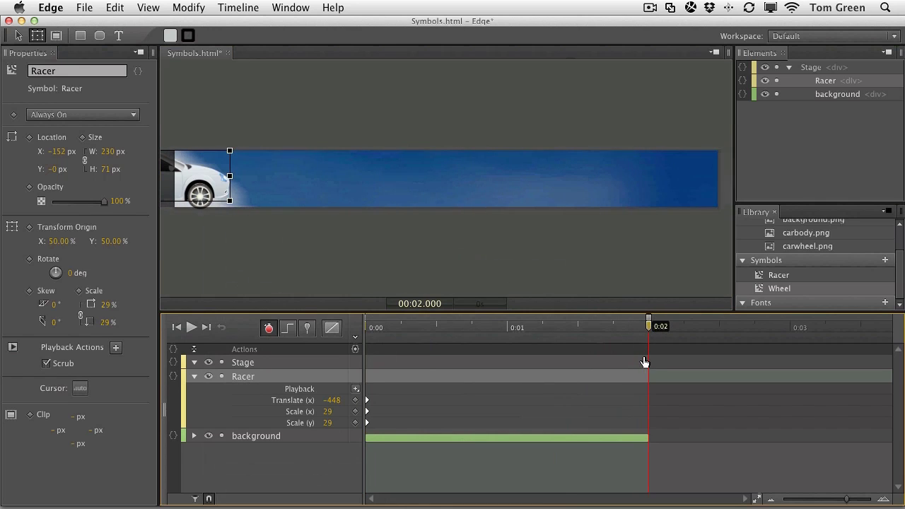
{"action": "left_click", "coordinate": [201, 184]}
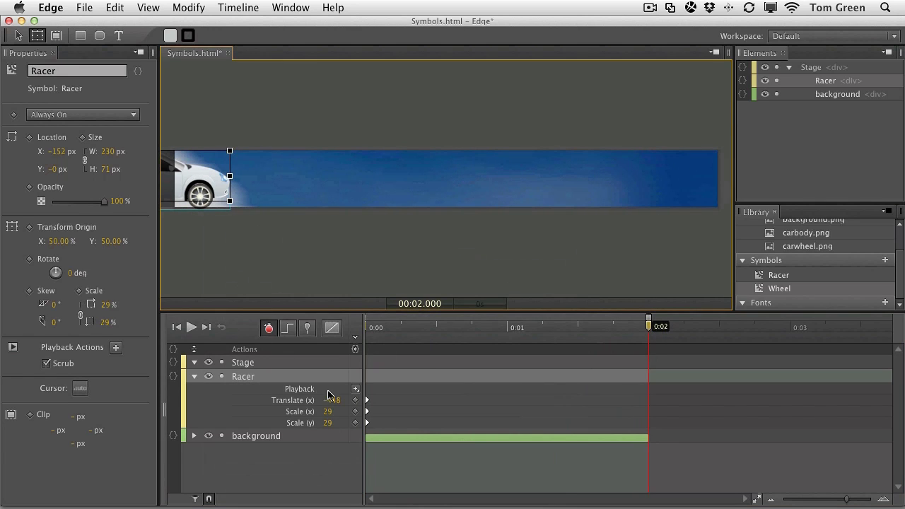
{"action": "left_click_drag", "start_coordinate": [328, 403], "coordinate": [877, 417]}
{"action": "left_click_drag", "start_coordinate": [328, 400], "coordinate": [428, 402]}
{"action": "left_click", "coordinate": [331, 277]}
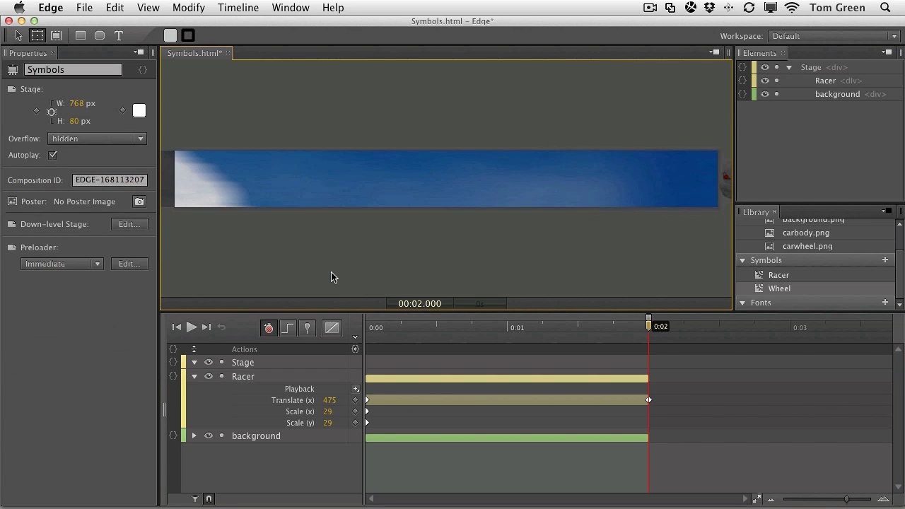
Play the Stage animation from the start and collapse the Racer layer
{"action": "left_click", "coordinate": [176, 327]}
{"action": "key", "text": "space"}
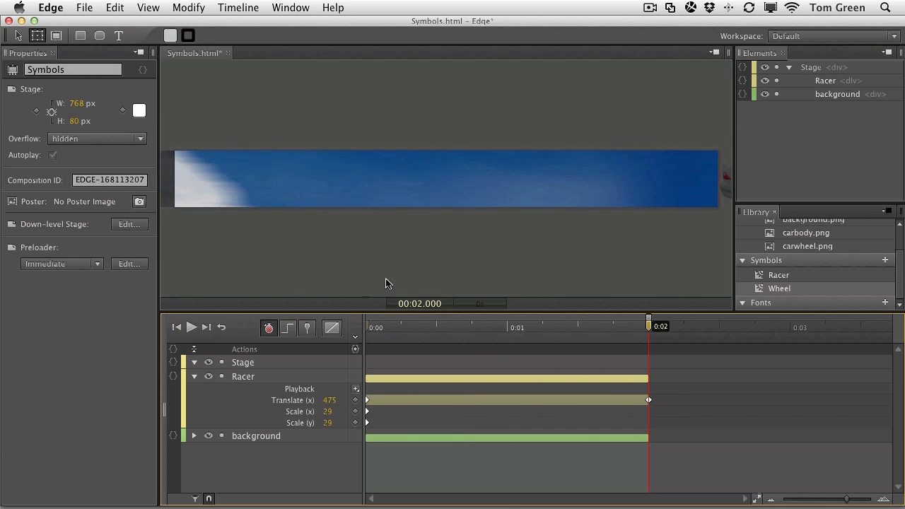
{"action": "left_click", "coordinate": [193, 378]}
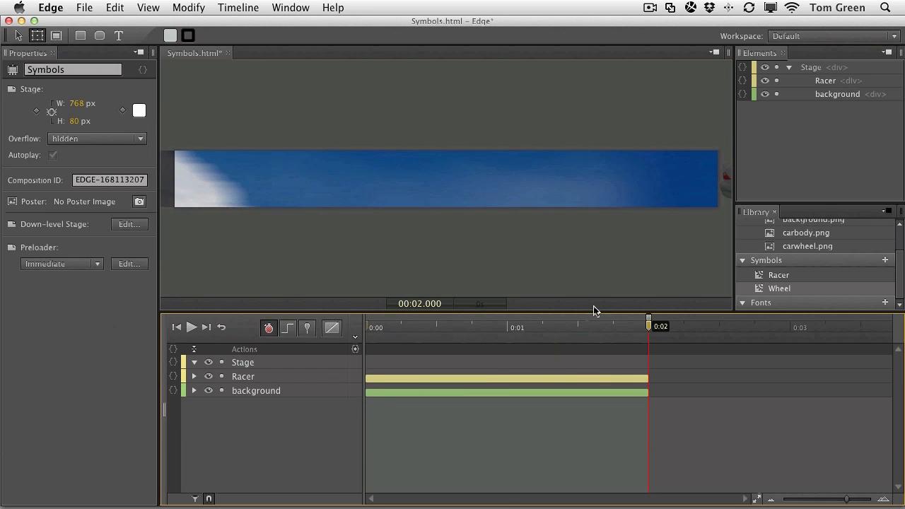
Place a second Racer symbol instance on the Stage at 0:00 and scale it proportionally to 29%
{"action": "left_click_drag", "start_coordinate": [648, 328], "coordinate": [342, 323]}
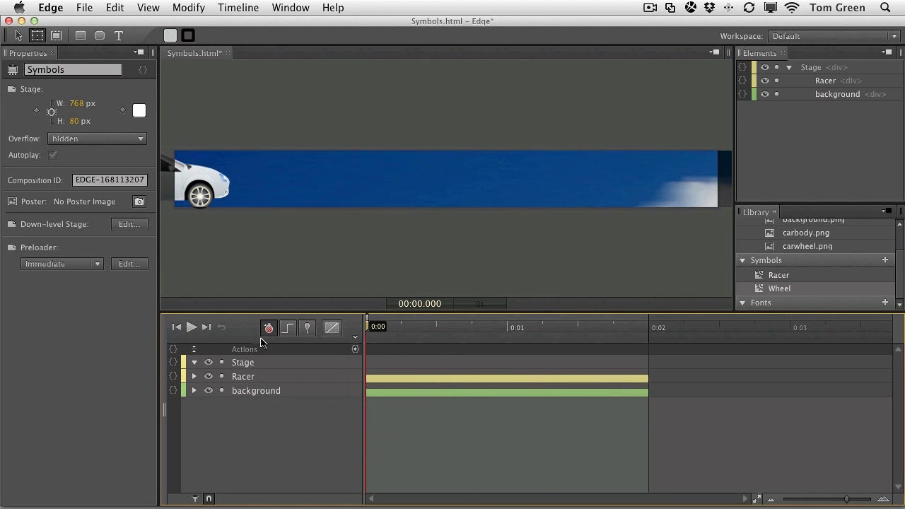
{"action": "left_click", "coordinate": [758, 280]}
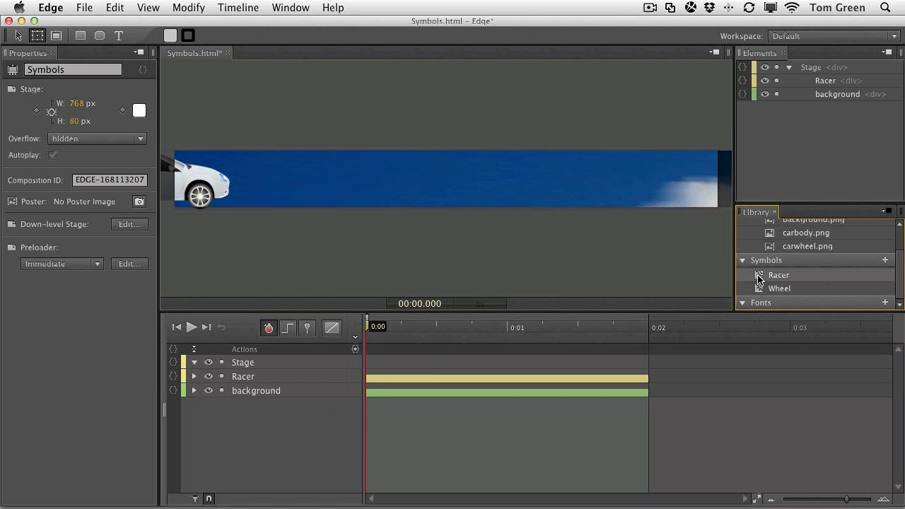
{"action": "left_click_drag", "start_coordinate": [758, 279], "coordinate": [373, 172]}
{"action": "left_click", "coordinate": [278, 365]}
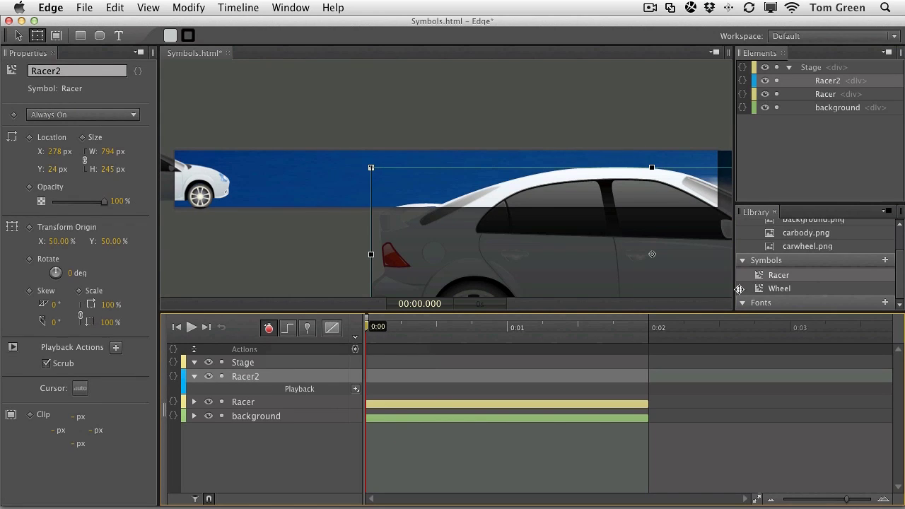
{"action": "left_click_drag", "start_coordinate": [480, 251], "coordinate": [403, 185]}
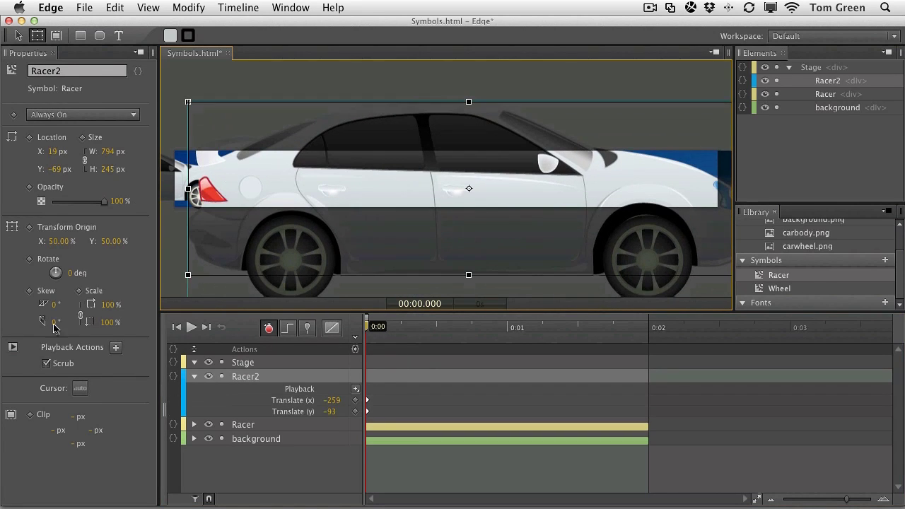
{"action": "left_click_drag", "start_coordinate": [106, 303], "coordinate": [53, 308]}
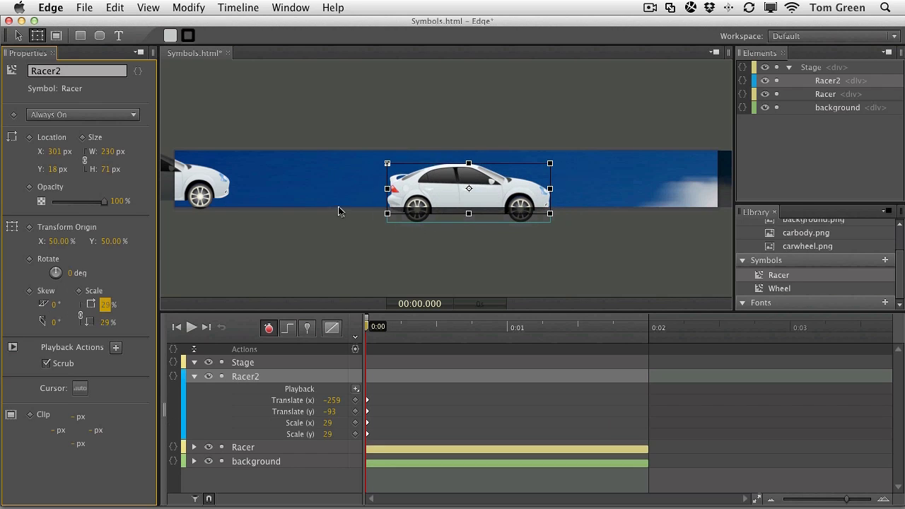
Move the second Racer partly off the Stage's left edge at about X -186 px, Y 0 px, and delete its Translate (y) keyframe
{"action": "left_click_drag", "start_coordinate": [460, 192], "coordinate": [118, 182]}
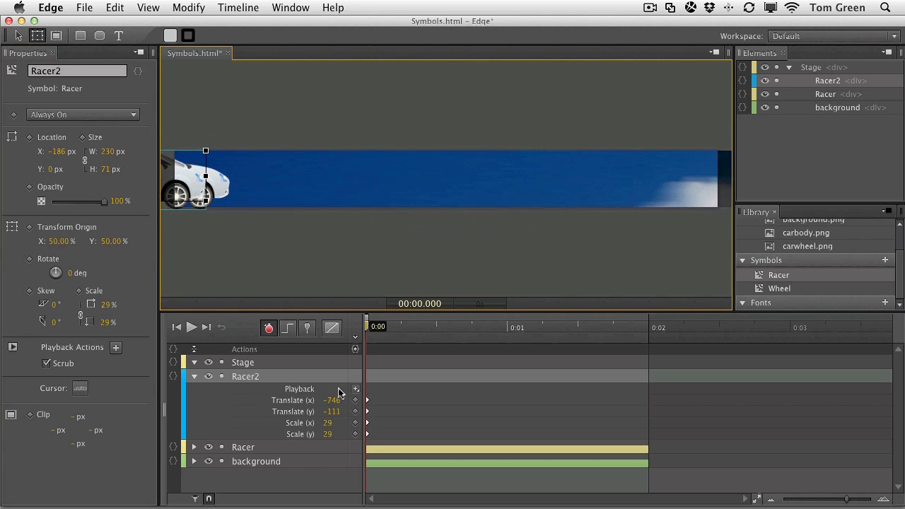
{"action": "left_click", "coordinate": [298, 413]}
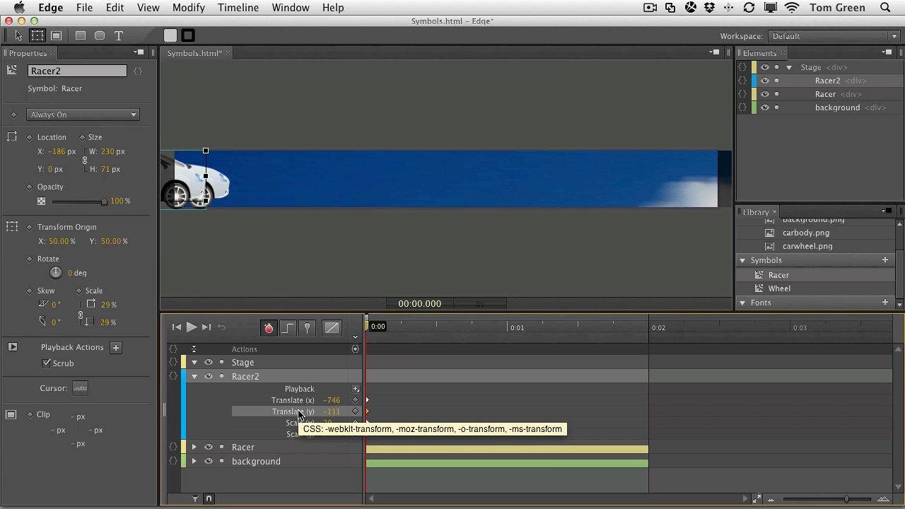
{"action": "key", "text": "Delete"}
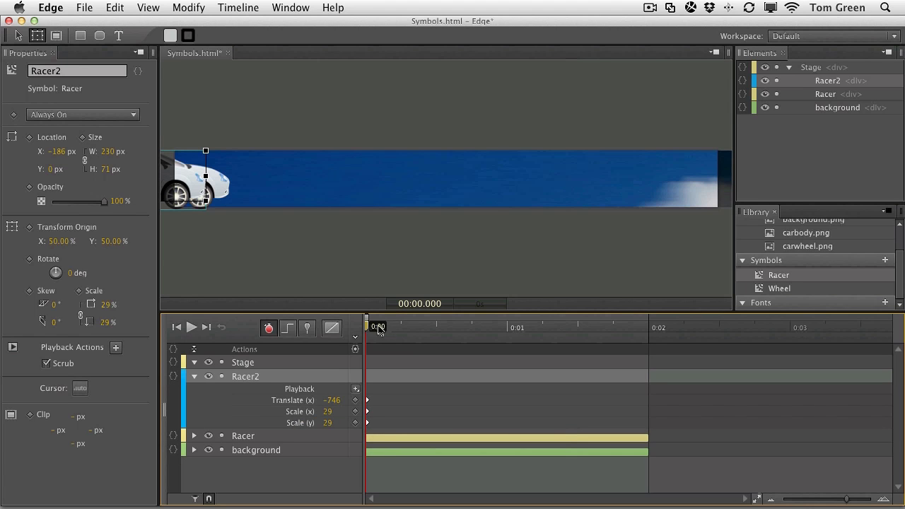
Animate the second Racer across the Stage by setting its Translate (x) value to 211 at 0:02
{"action": "left_click_drag", "start_coordinate": [366, 326], "coordinate": [452, 327]}
{"action": "left_click_drag", "start_coordinate": [508, 344], "coordinate": [646, 348]}
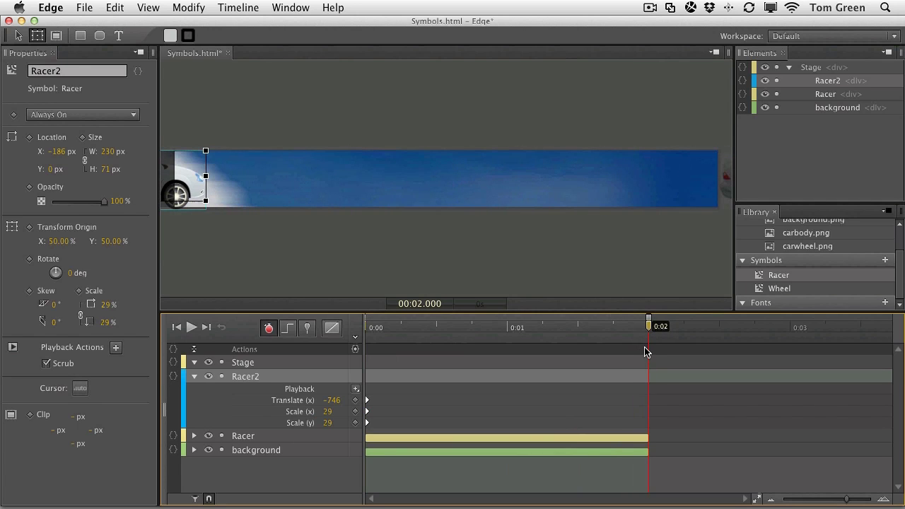
{"action": "left_click_drag", "start_coordinate": [331, 400], "coordinate": [791, 395]}
{"action": "left_click_drag", "start_coordinate": [327, 400], "coordinate": [447, 404]}
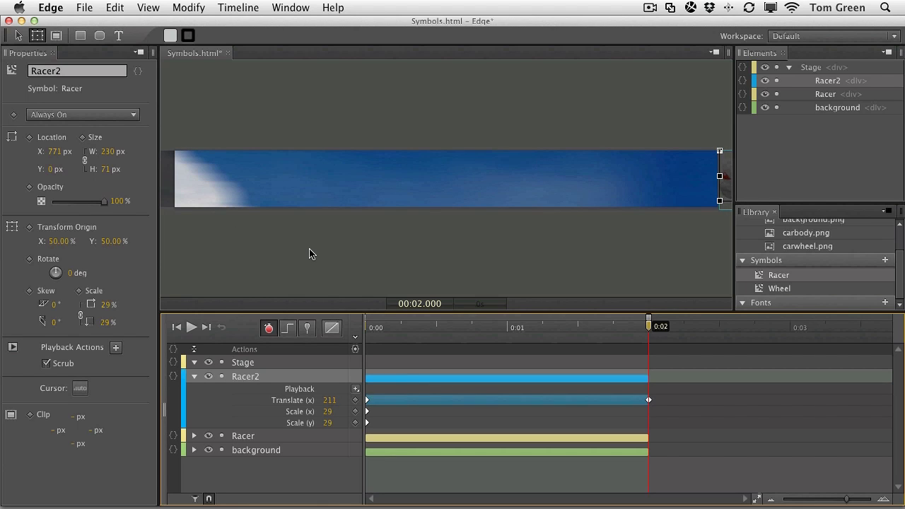
Preview the two-car animation in Firefox, quit the browser and return to Edge
{"action": "key", "text": "super+Return"}
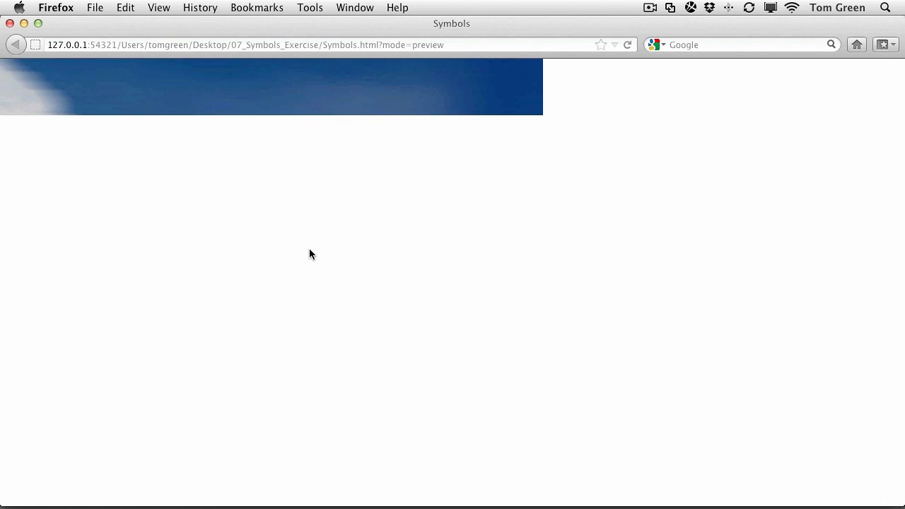
{"action": "left_click", "coordinate": [58, 6]}
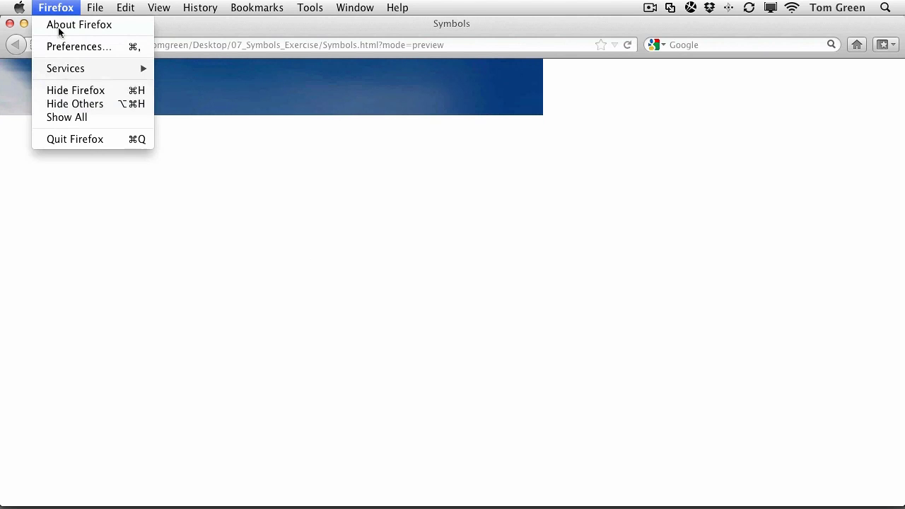
{"action": "left_click", "coordinate": [66, 140]}
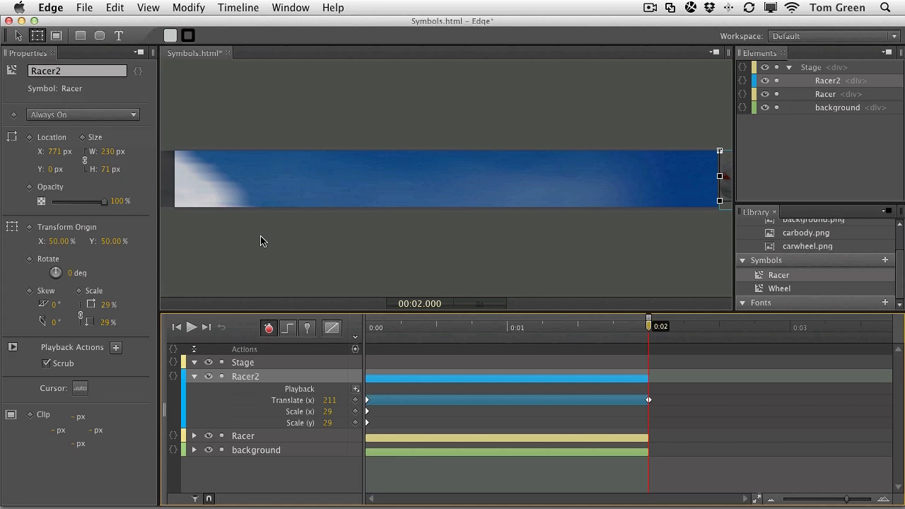
Delay the whole Racer2 animation by about 0.25 seconds on the timeline and return the playhead to 0:00
{"action": "left_click", "coordinate": [392, 379]}
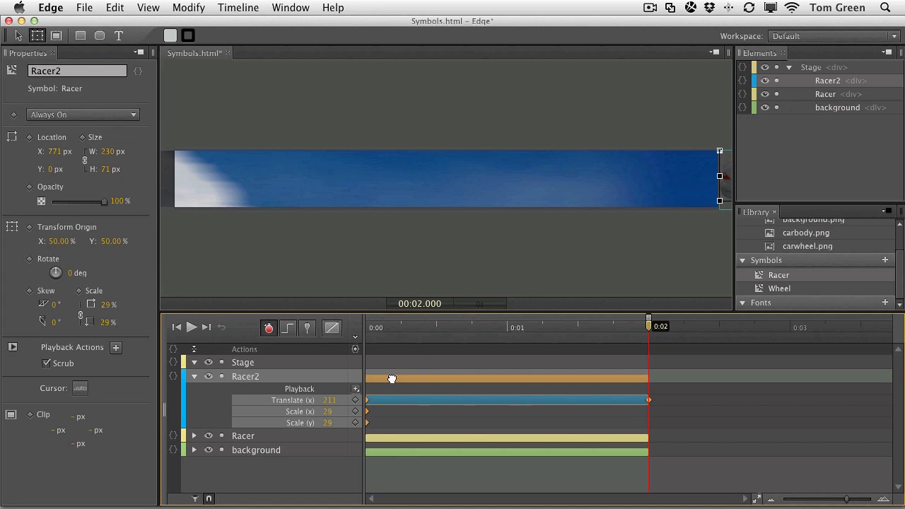
{"action": "left_click_drag", "start_coordinate": [391, 378], "coordinate": [430, 382]}
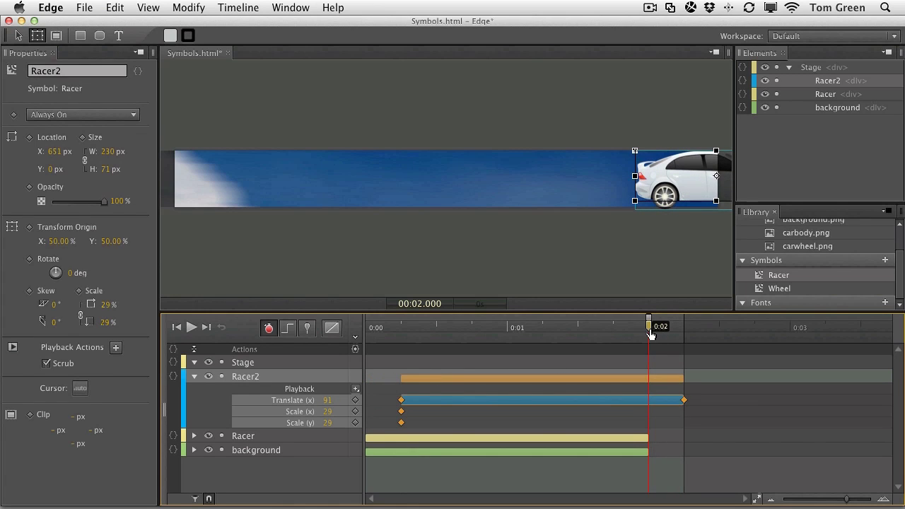
{"action": "key", "text": "Home"}
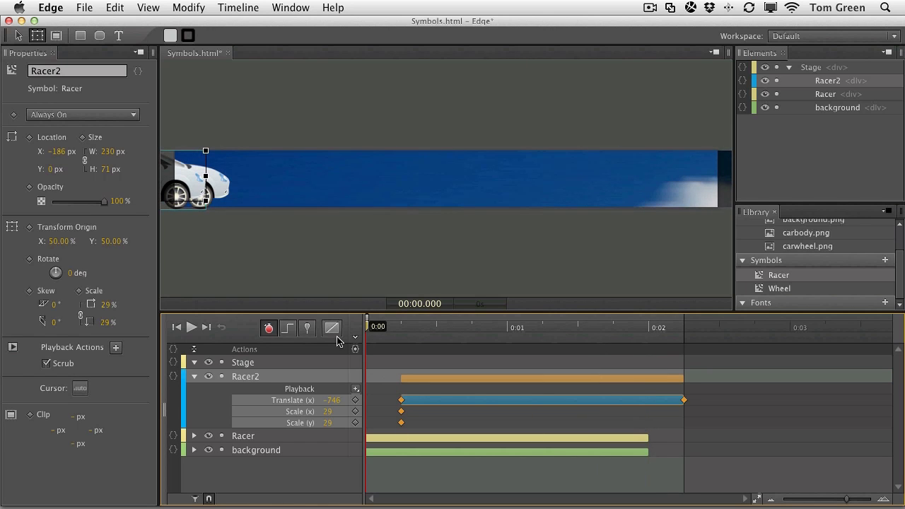
Preview the staggered car animation in Firefox, quit the browser and clear the selection on the Stage
{"action": "key", "text": "super+Return"}
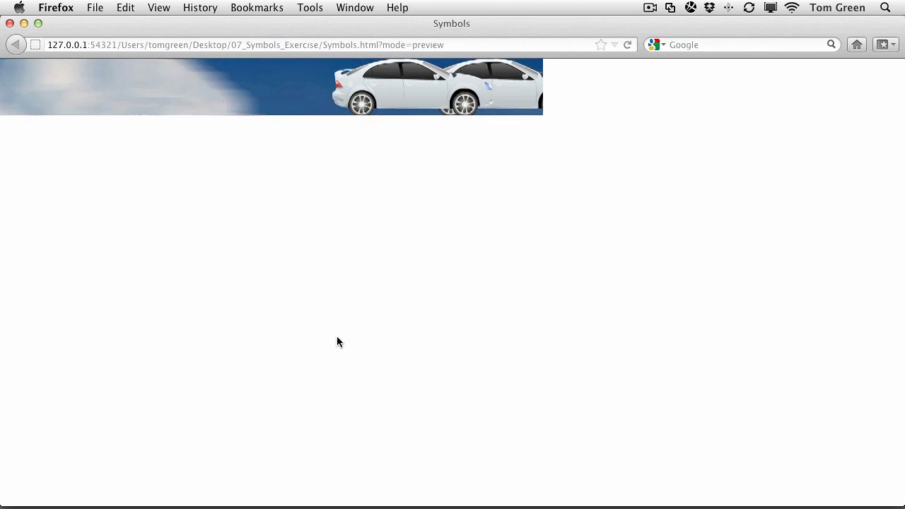
{"action": "left_click", "coordinate": [55, 7]}
{"action": "left_click", "coordinate": [64, 140]}
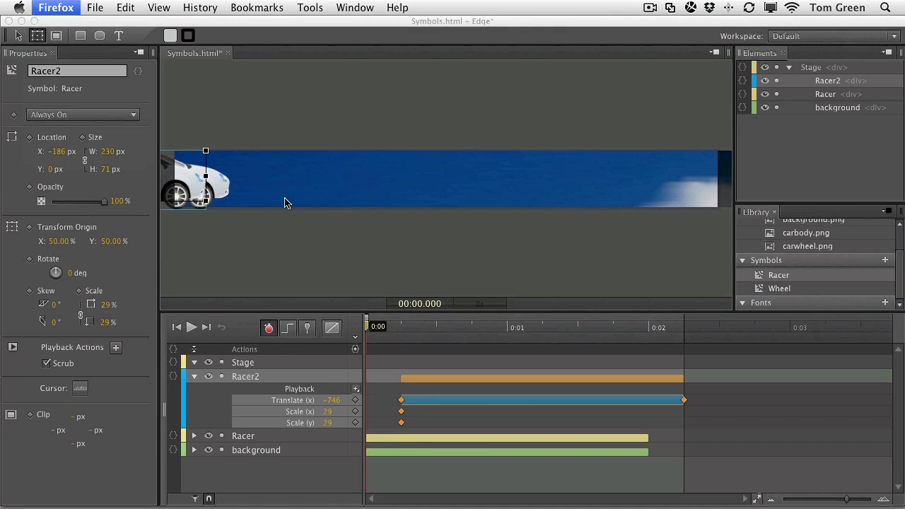
{"action": "left_click", "coordinate": [306, 254]}
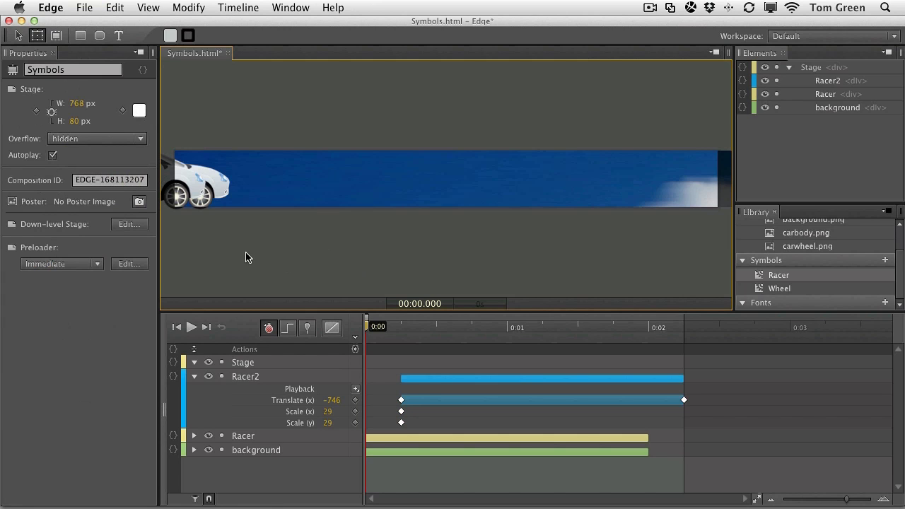
Export the Racer symbol from the Stage at 0:00.750 as an Edge Symbol File named Racer in the 07_Symbols_Exercise folder
{"action": "left_click_drag", "start_coordinate": [368, 326], "coordinate": [472, 328]}
{"action": "left_click", "coordinate": [409, 185]}
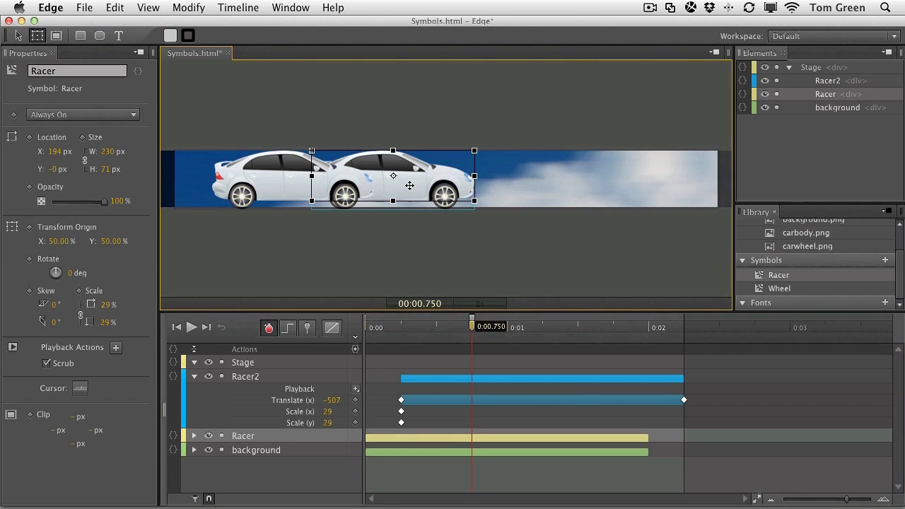
{"action": "right_click", "coordinate": [409, 186]}
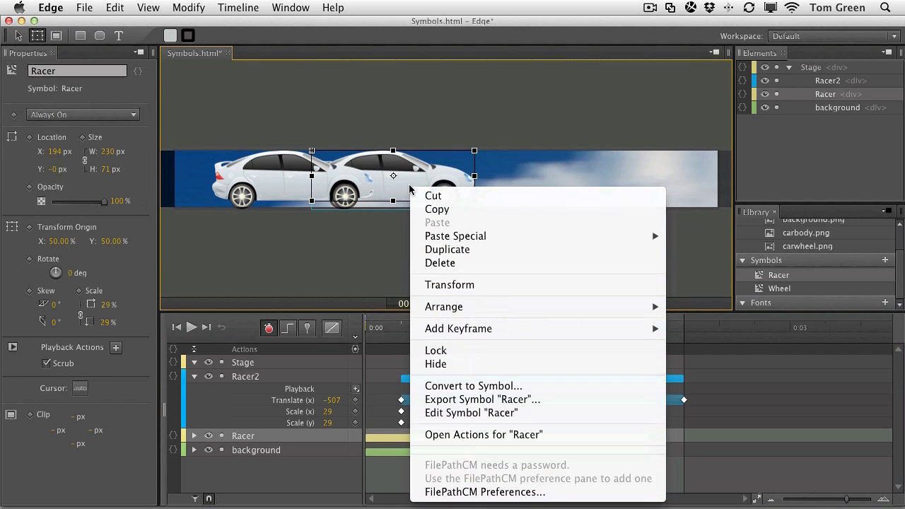
{"action": "left_click", "coordinate": [473, 400]}
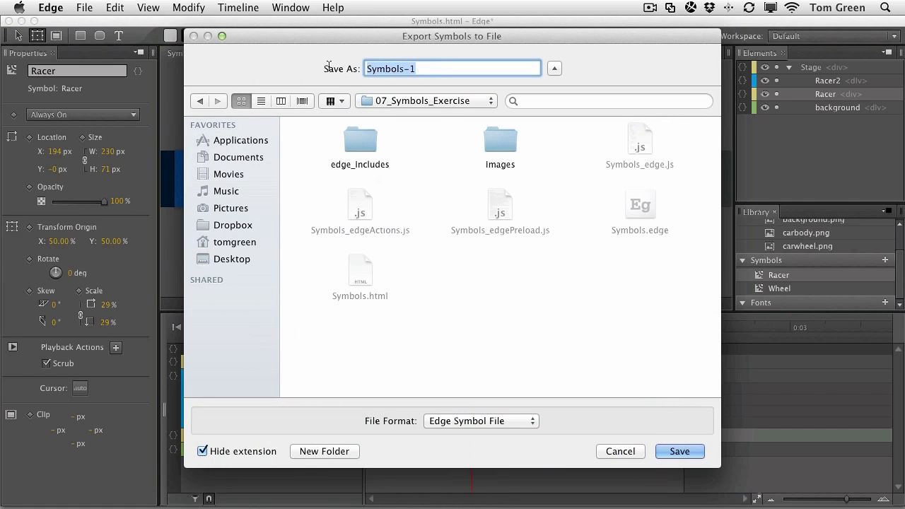
{"action": "type", "text": "Racer"}
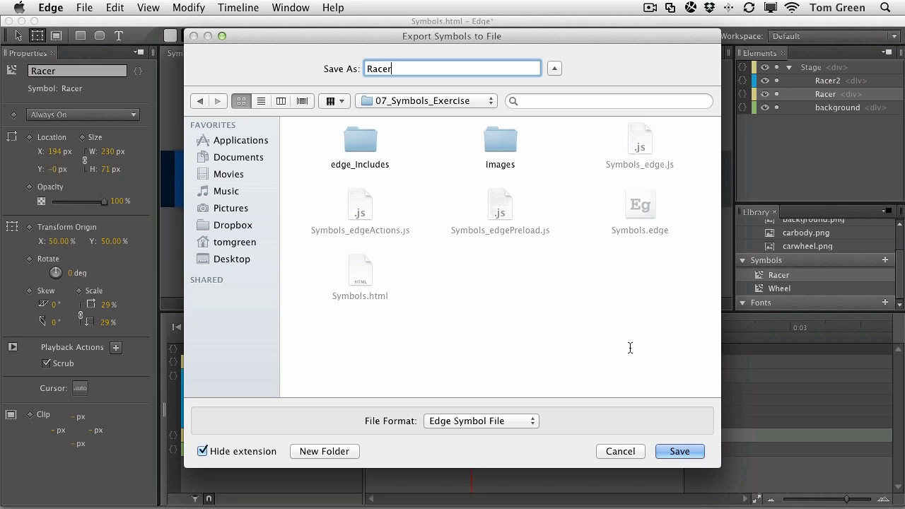
{"action": "left_click", "coordinate": [679, 451]}
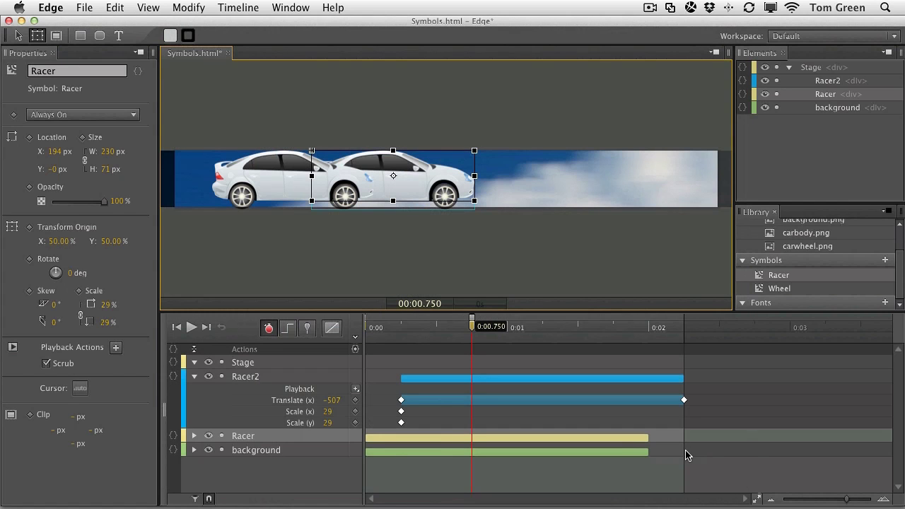
{"action": "left_click", "coordinate": [599, 277]}
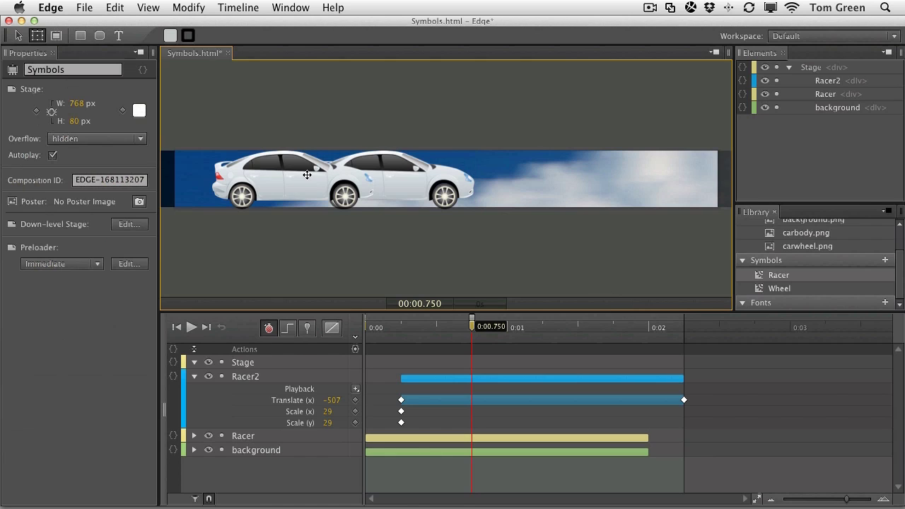
Create a new composition and import the Racer.eglib symbol file into its Library
{"action": "left_click", "coordinate": [84, 7]}
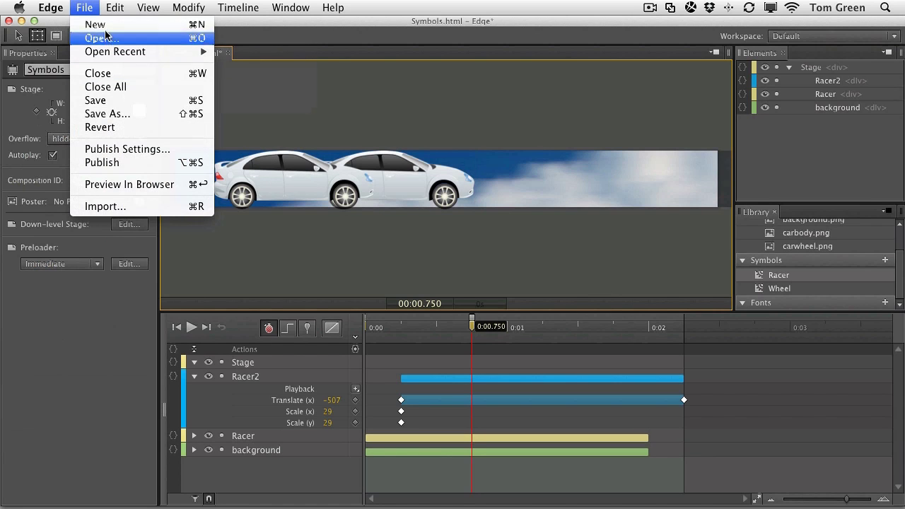
{"action": "left_click", "coordinate": [95, 24]}
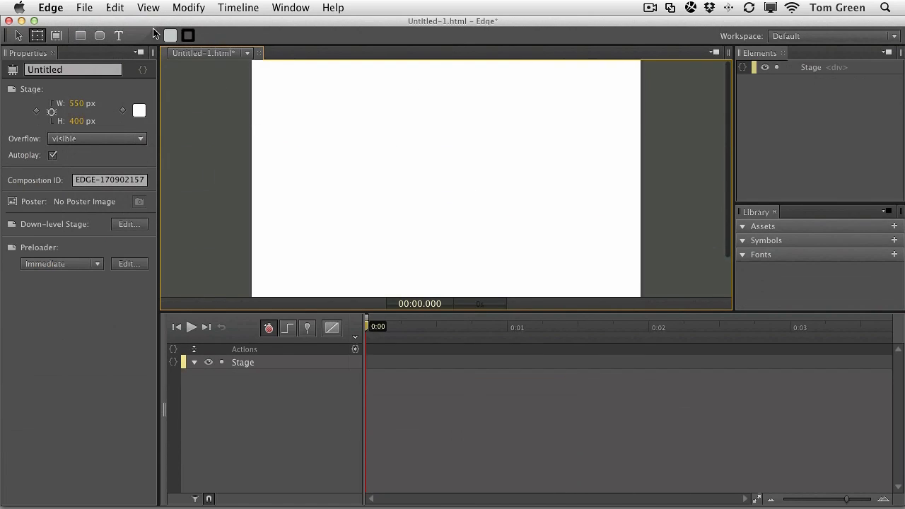
{"action": "left_click", "coordinate": [894, 241]}
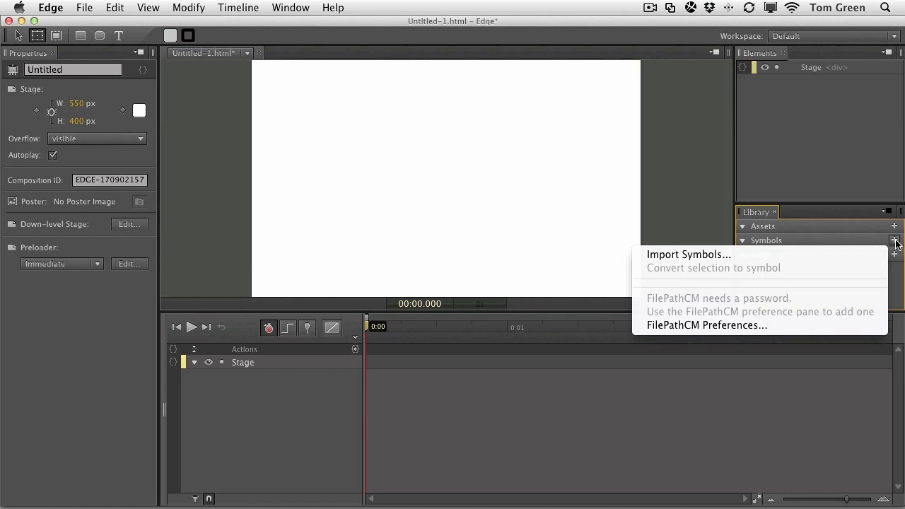
{"action": "left_click", "coordinate": [680, 254]}
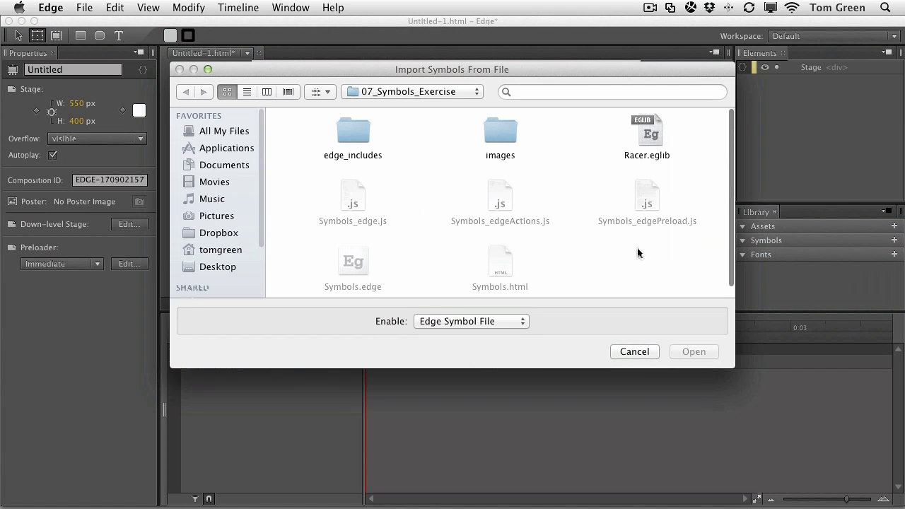
{"action": "left_click", "coordinate": [651, 134]}
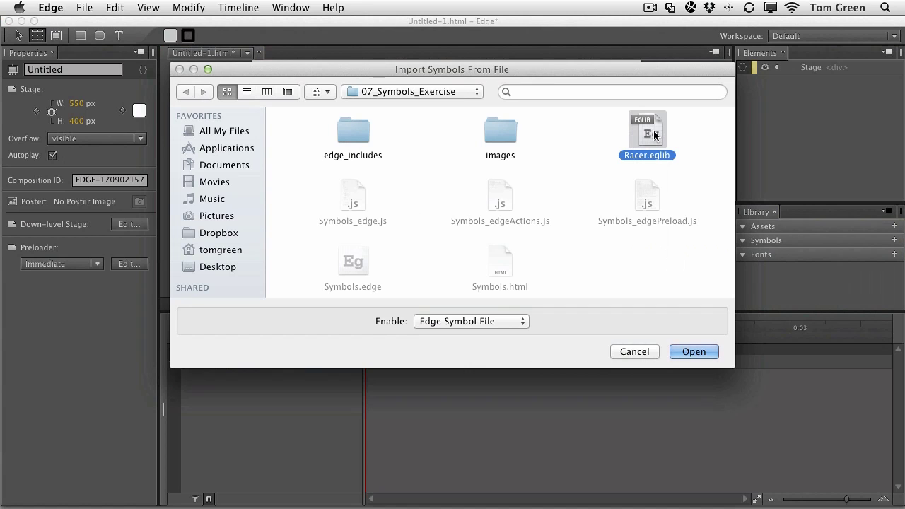
{"action": "left_click", "coordinate": [694, 351]}
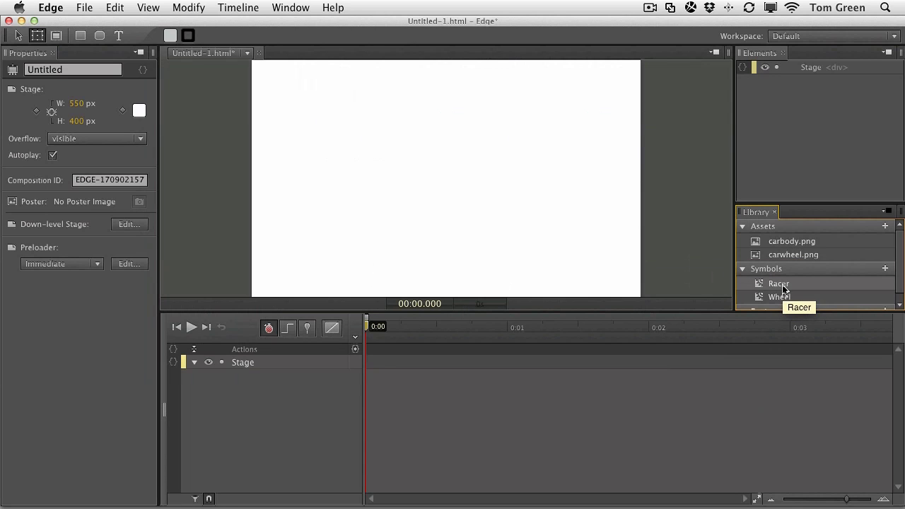
Place a Racer symbol instance on the new Stage at about X -108 px, Y 39 px, and preview it in Firefox
{"action": "left_click_drag", "start_coordinate": [776, 285], "coordinate": [276, 115]}
{"action": "left_click_drag", "start_coordinate": [481, 202], "coordinate": [440, 191]}
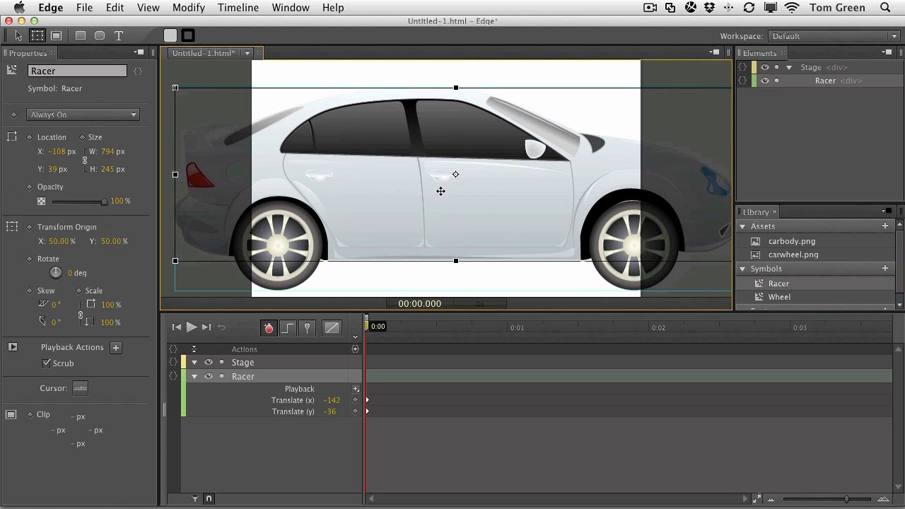
{"action": "key", "text": "super+Return"}
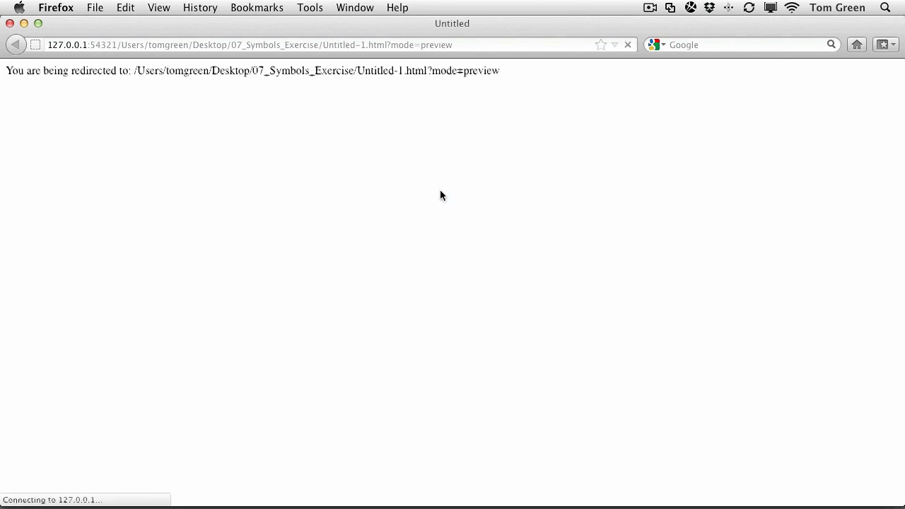
{"action": "left_click", "coordinate": [56, 7]}
{"action": "left_click", "coordinate": [71, 140]}
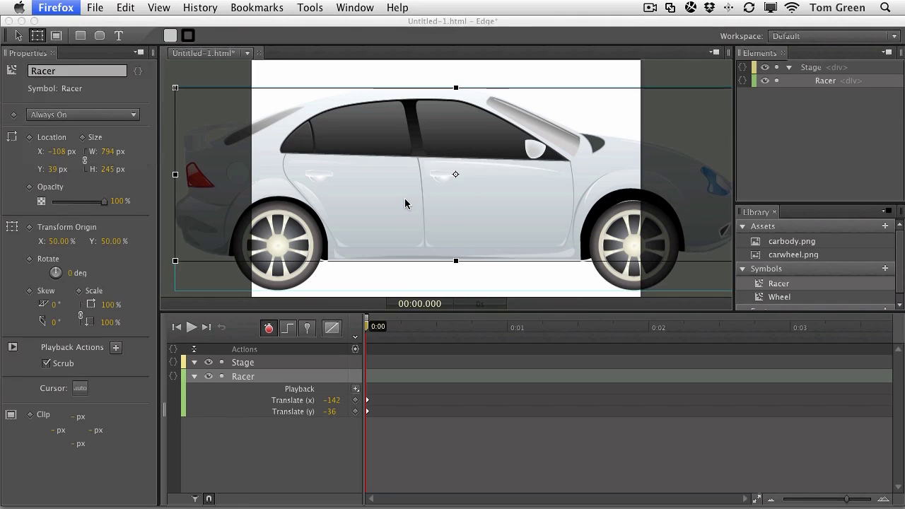
{"action": "left_click", "coordinate": [168, 286]}
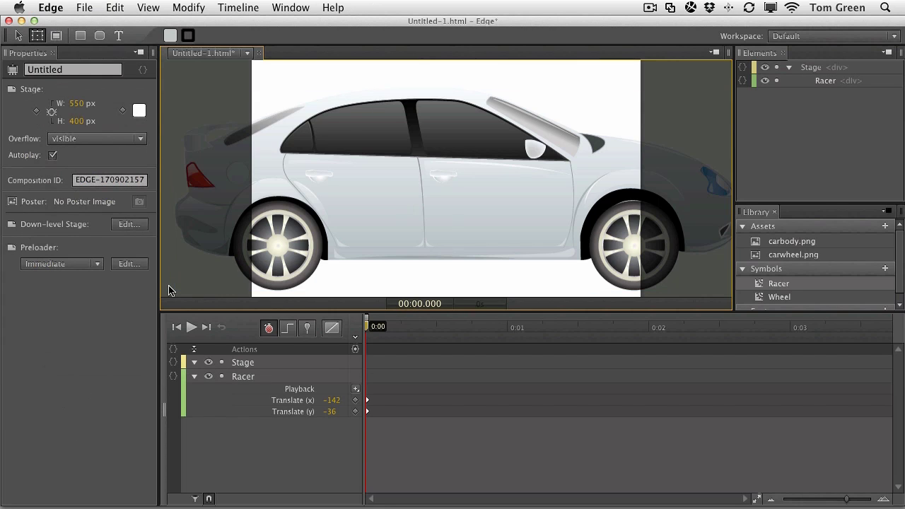